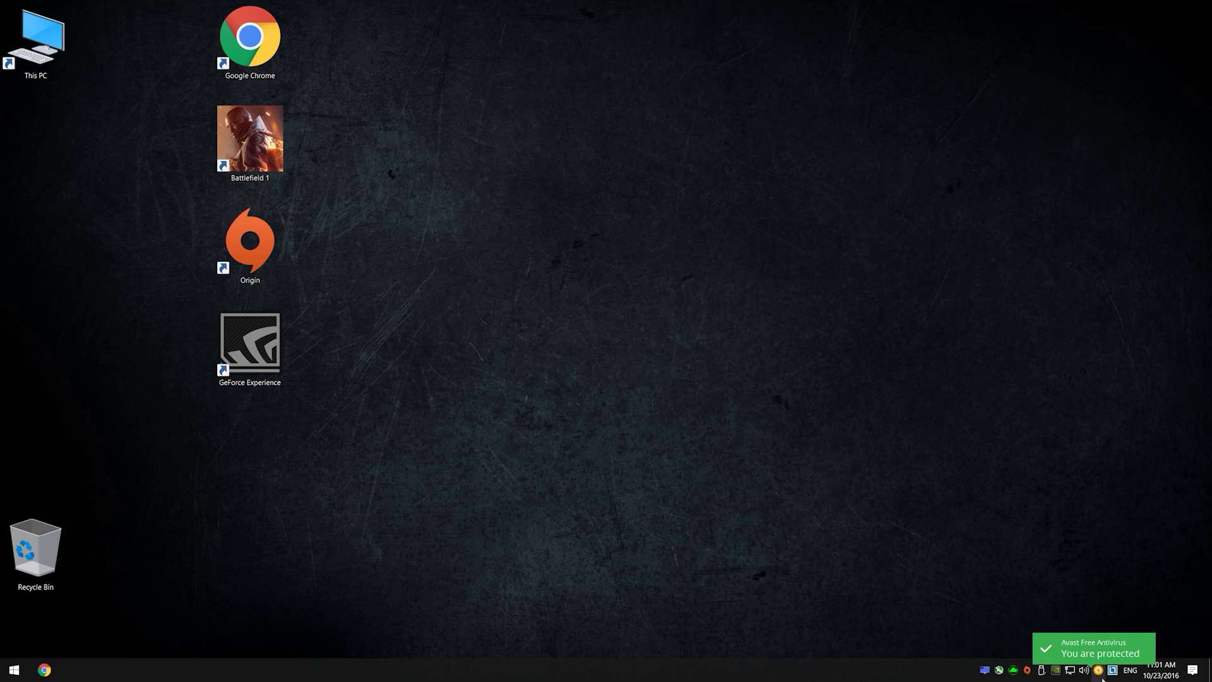
# Check the installed graphics driver version and release date in GeForce Experience, and close it
pyautogui.moveTo(1061, 675)
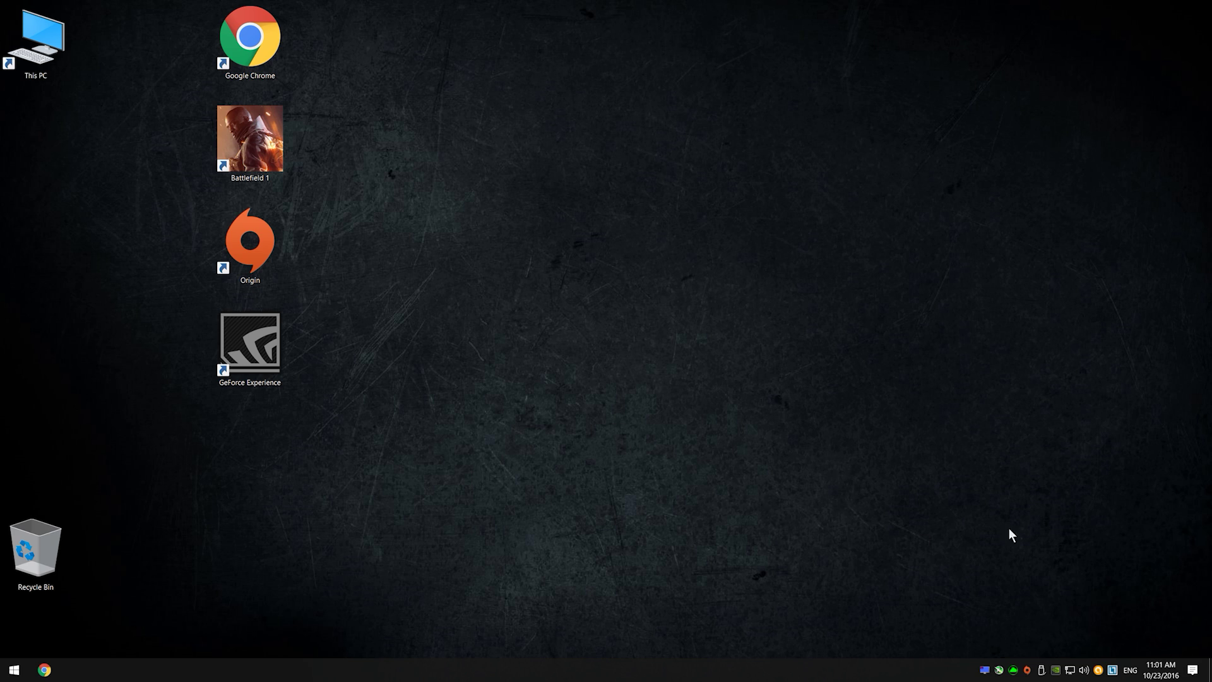
pyautogui.rightClick(1058, 671)
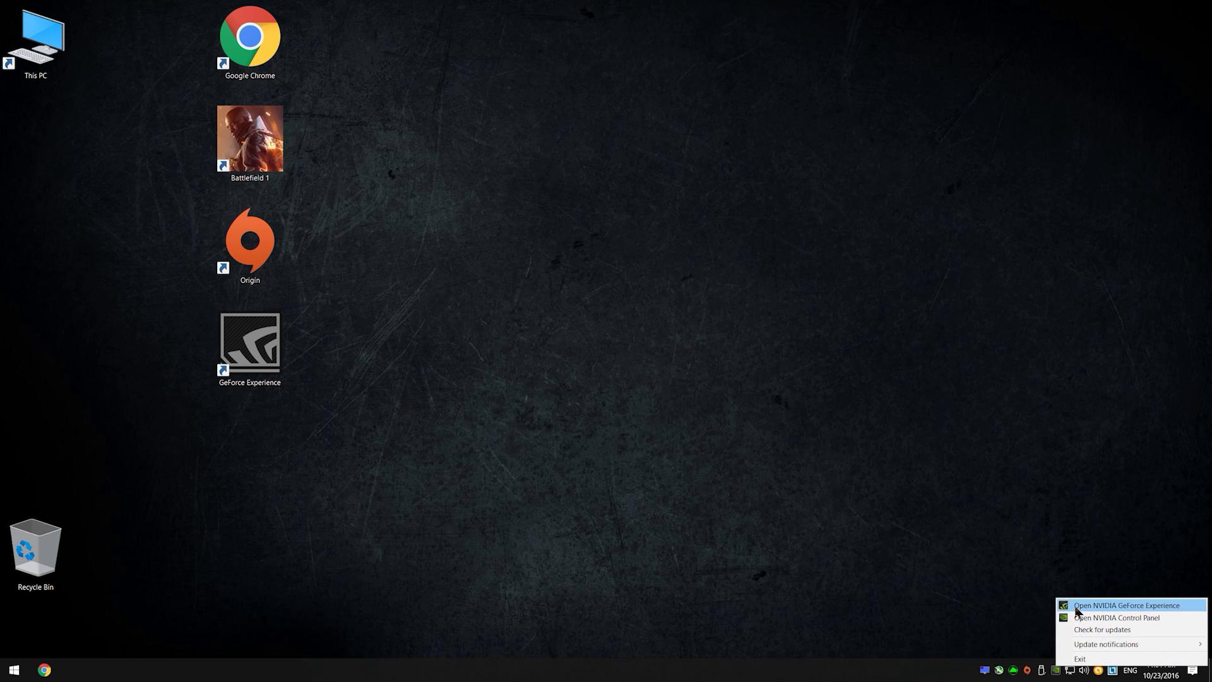
pyautogui.click(1111, 604)
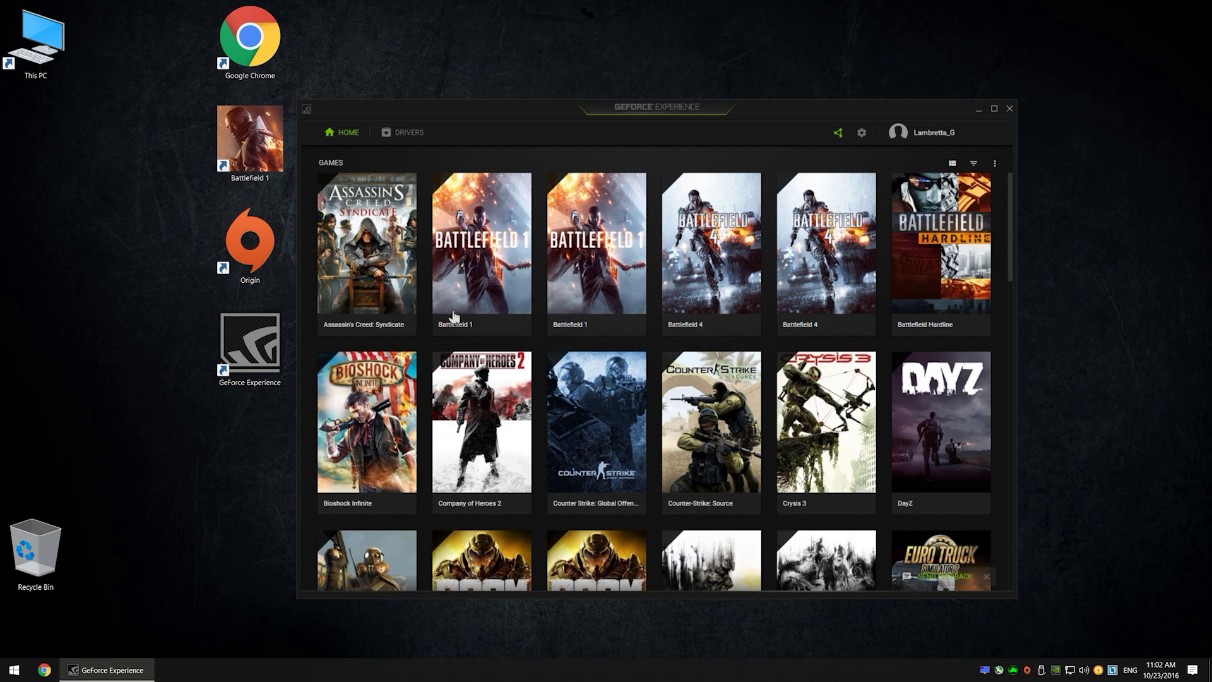
pyautogui.click(391, 135)
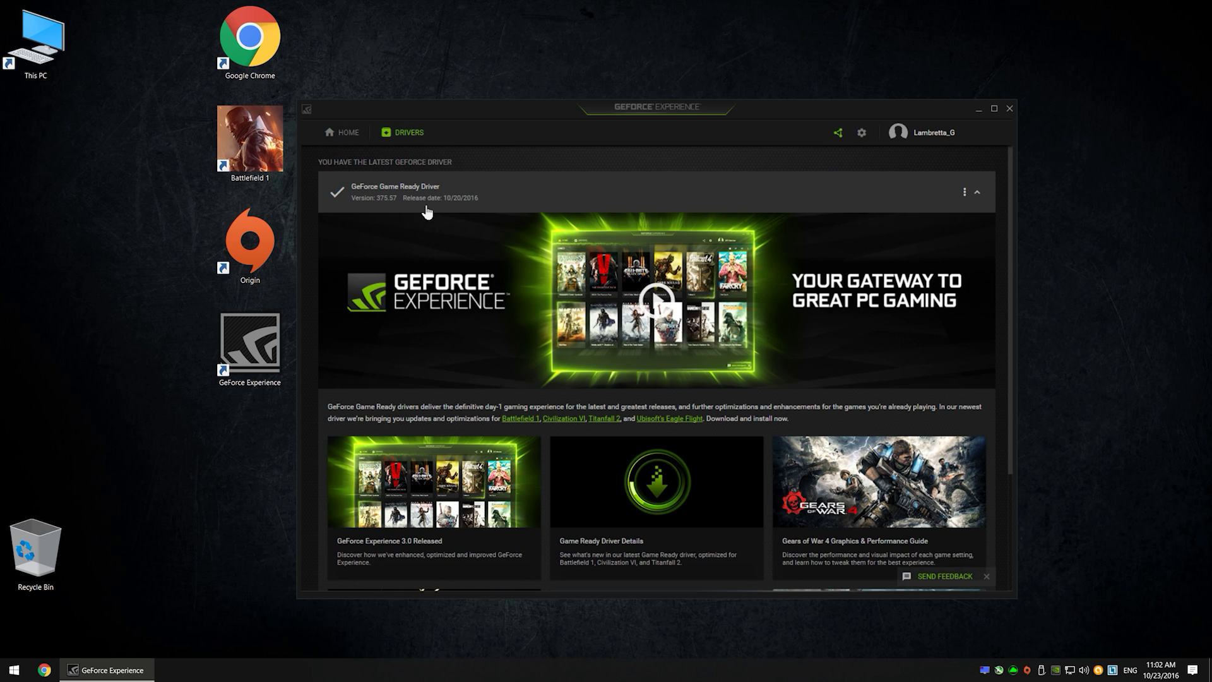
pyautogui.click(1010, 109)
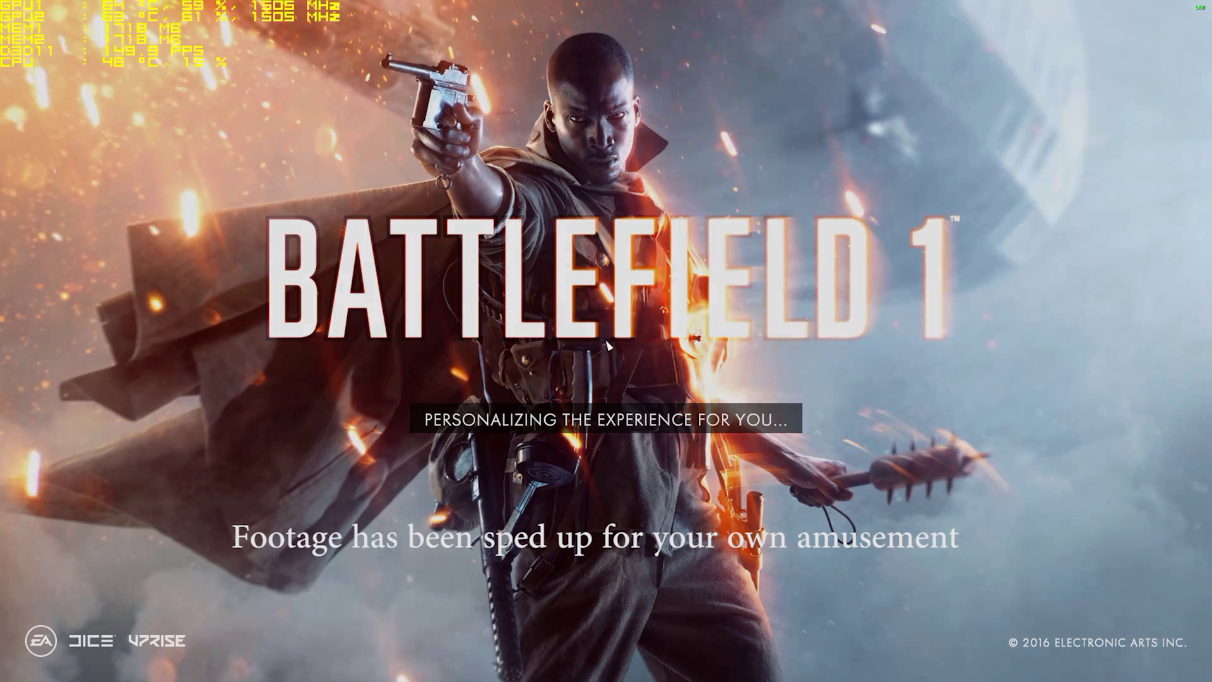
# In Battlefield 1, queue for a Conquest Amiens Europe server from the server browser and join the Butter squad
pyautogui.click(205, 46)
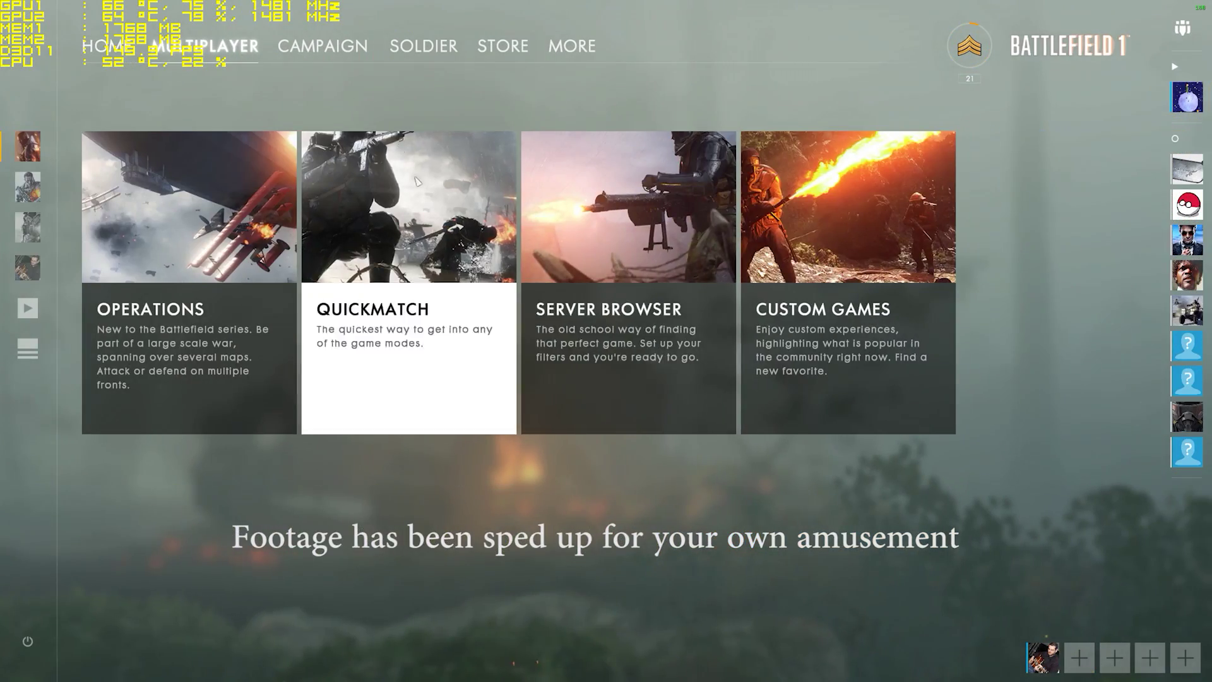
pyautogui.click(657, 217)
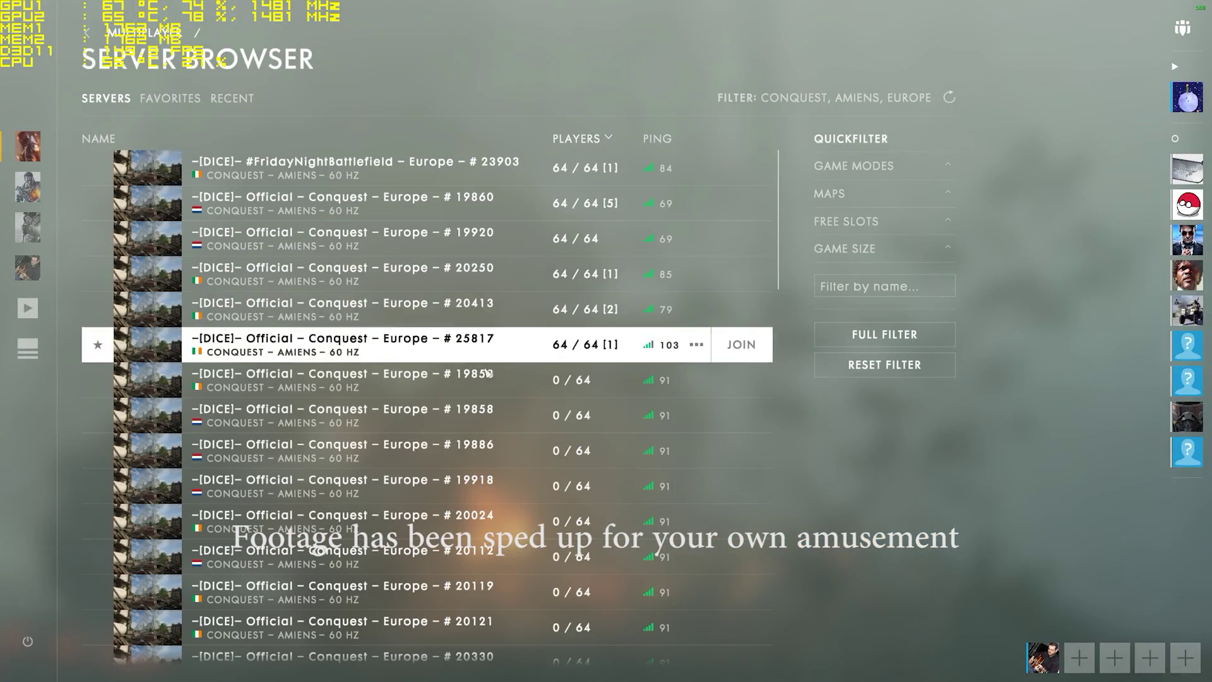
pyautogui.doubleClick(593, 239)
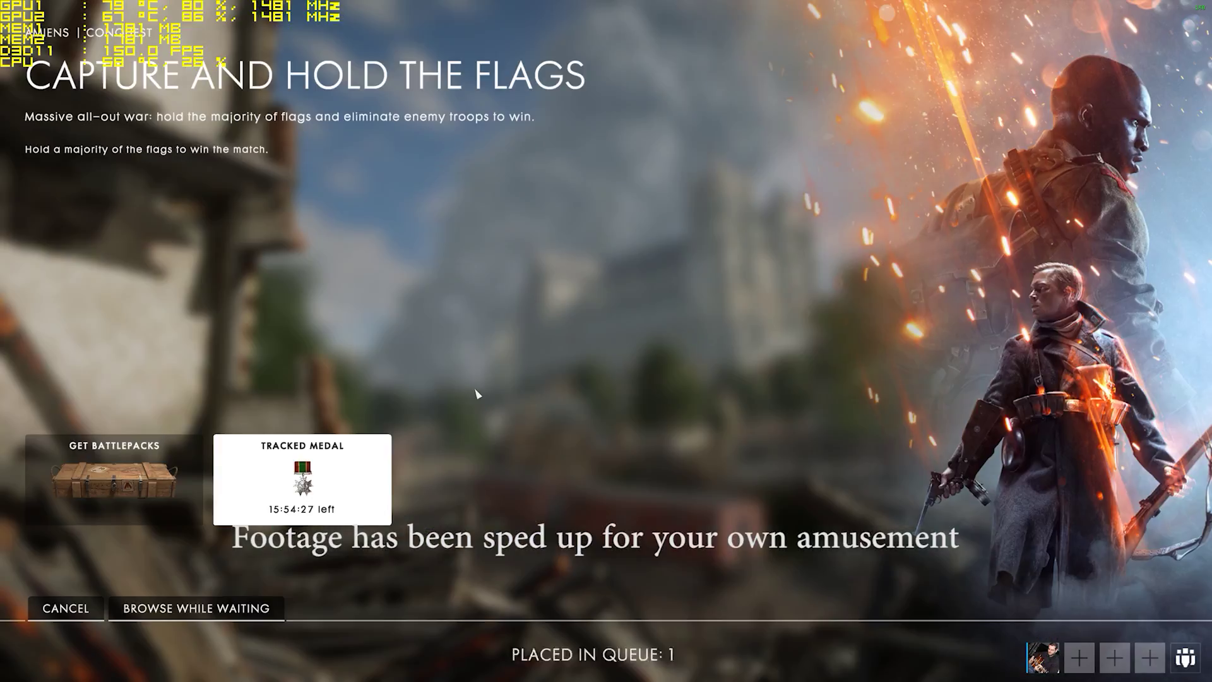
pyautogui.click(196, 608)
pyautogui.click(1000, 68)
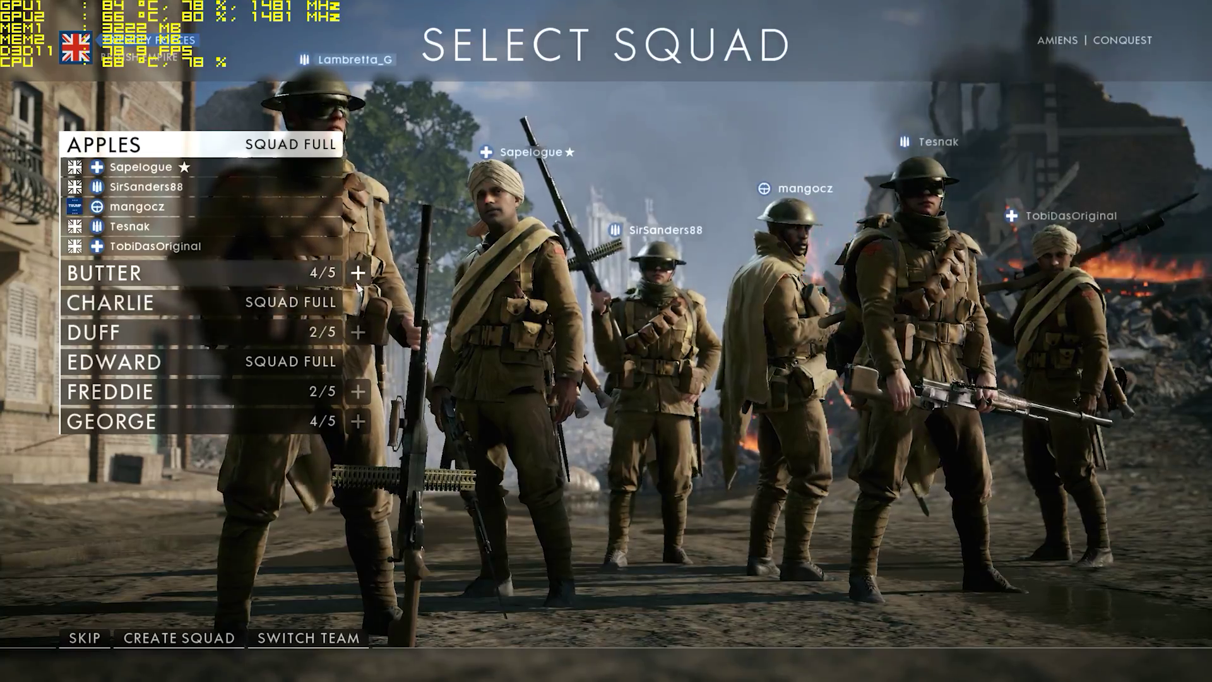
pyautogui.click(358, 283)
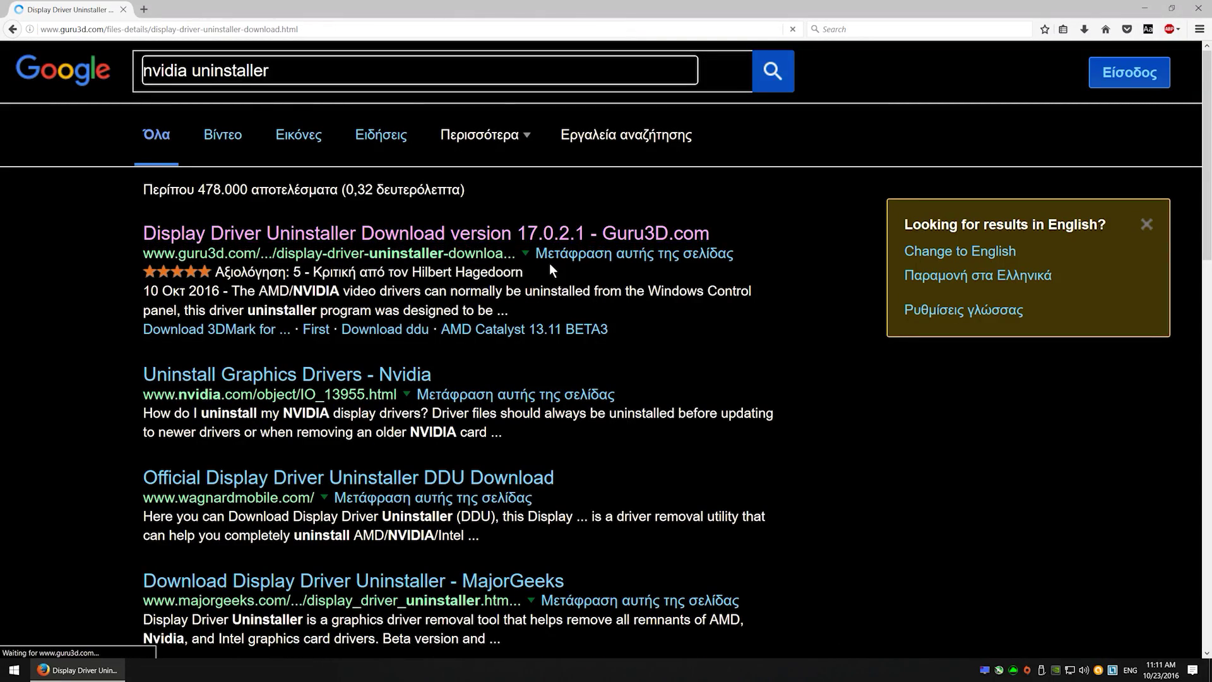
# Download Display Driver Uninstaller version 17.0.2.1 from its Guru3D page in Firefox
pyautogui.scroll(-12, 412, 396)
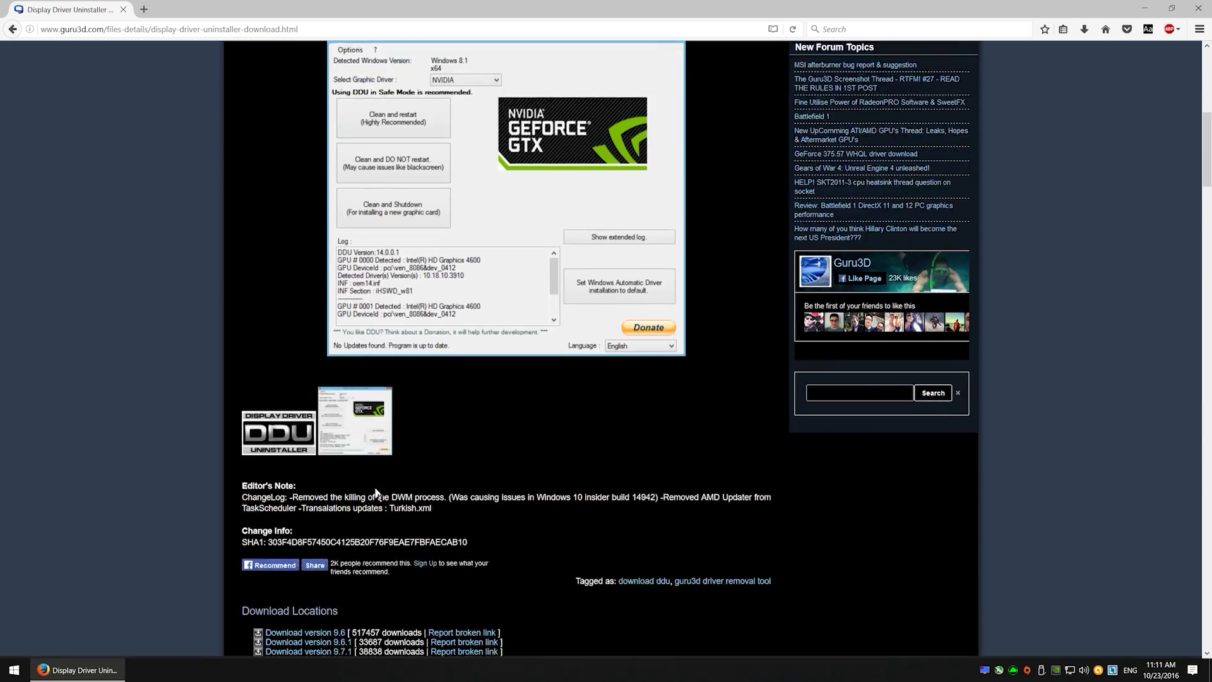
pyautogui.click(348, 516)
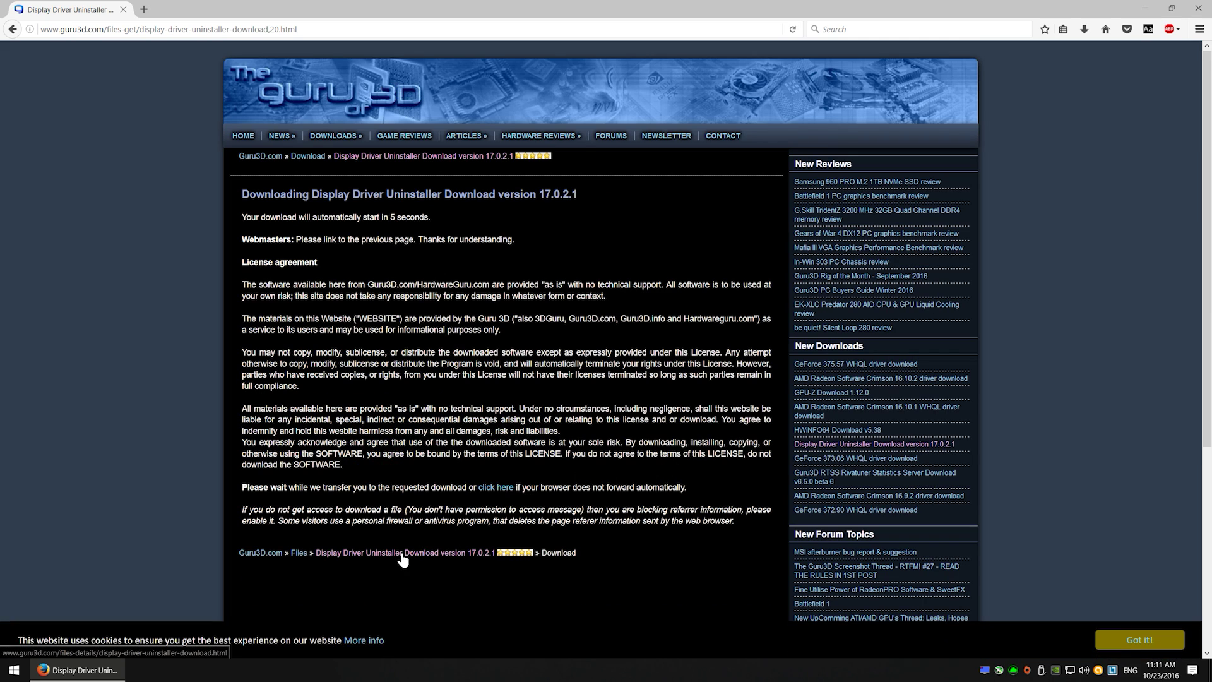
pyautogui.scroll(-2, 446, 535)
pyautogui.scroll(-4, 463, 529)
pyautogui.scroll(5, 466, 533)
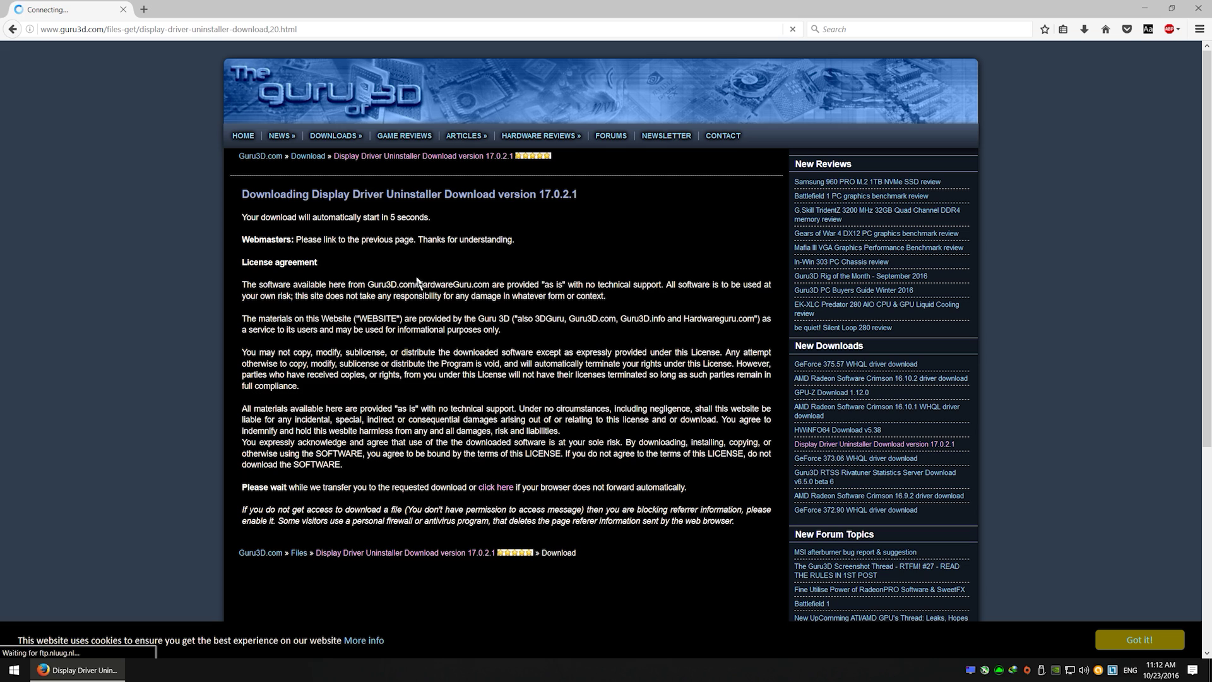
pyautogui.click(602, 374)
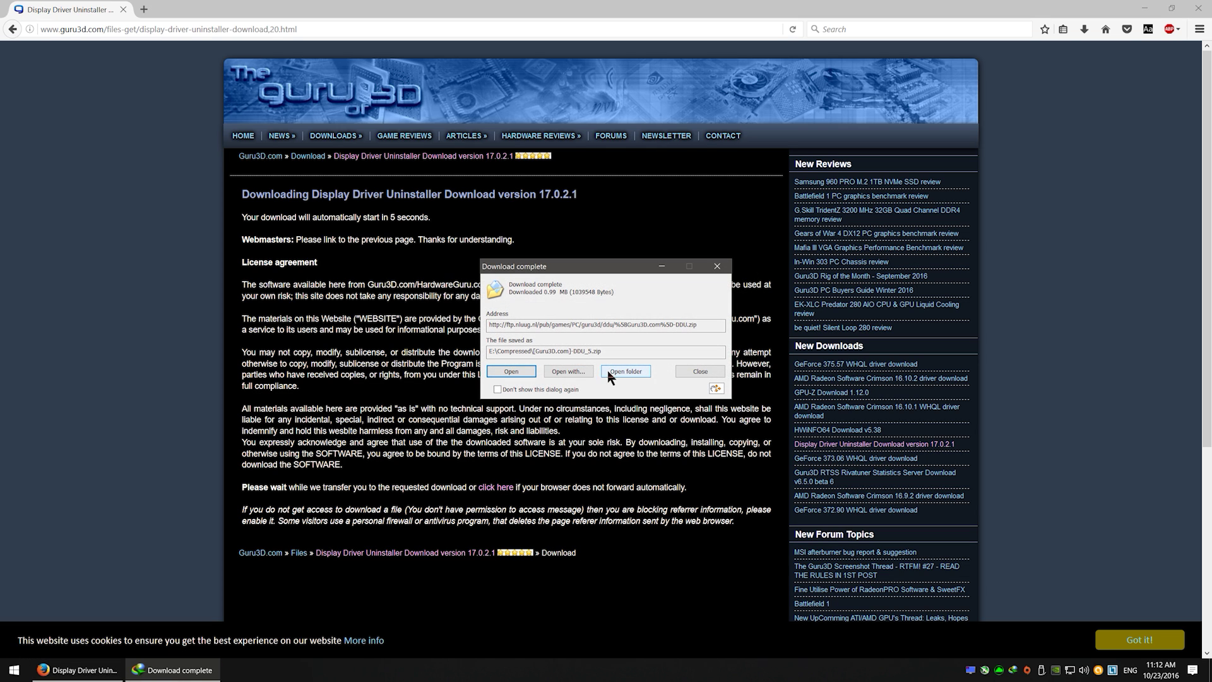
# Extract the Guru3D.com folder and DDU v17.0.2.1.exe from the downloaded archive to the desktop, declining the Firefox integration help
pyautogui.click(523, 373)
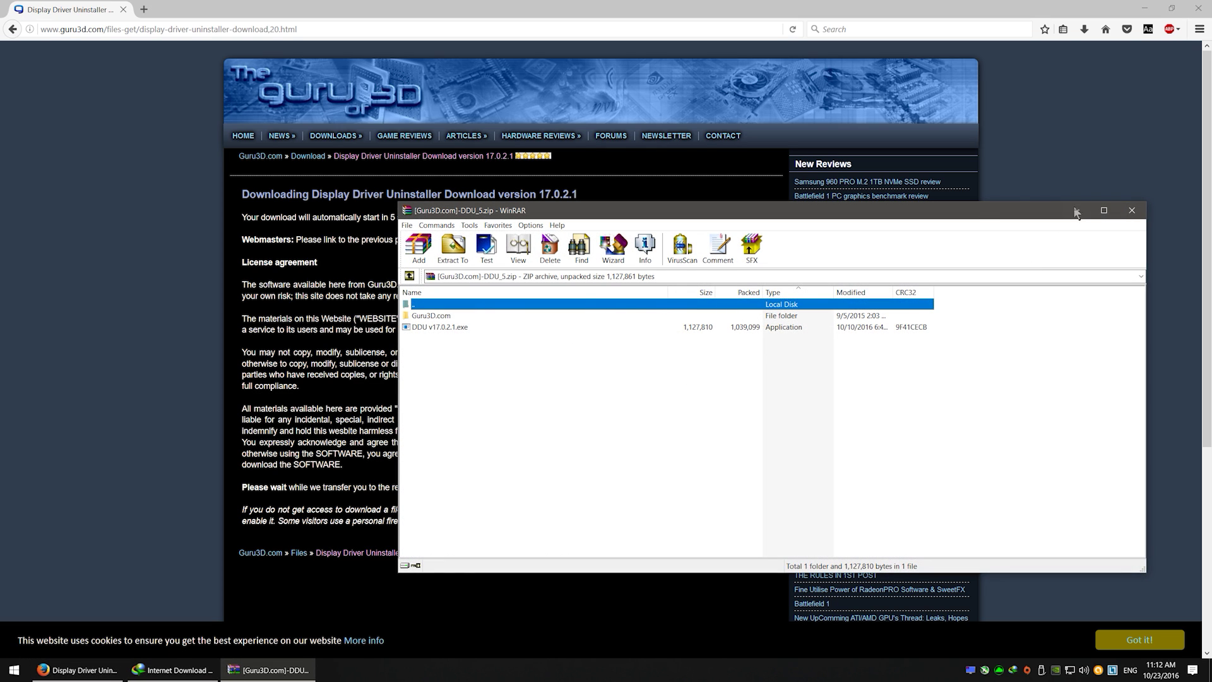
pyautogui.moveTo(525, 405); pyautogui.dragTo(471, 323)
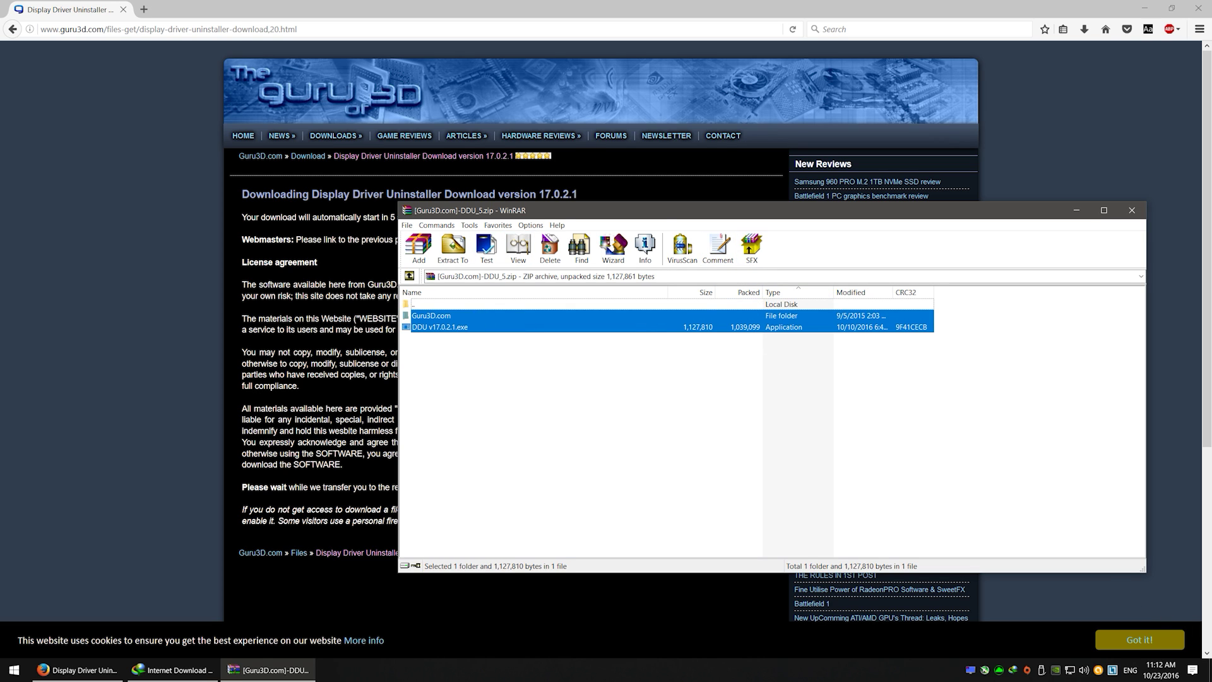
pyautogui.press('super+d')
pyautogui.click(267, 670)
pyautogui.moveTo(470, 324); pyautogui.dragTo(370, 454)
pyautogui.click(647, 475)
pyautogui.press('Escape')
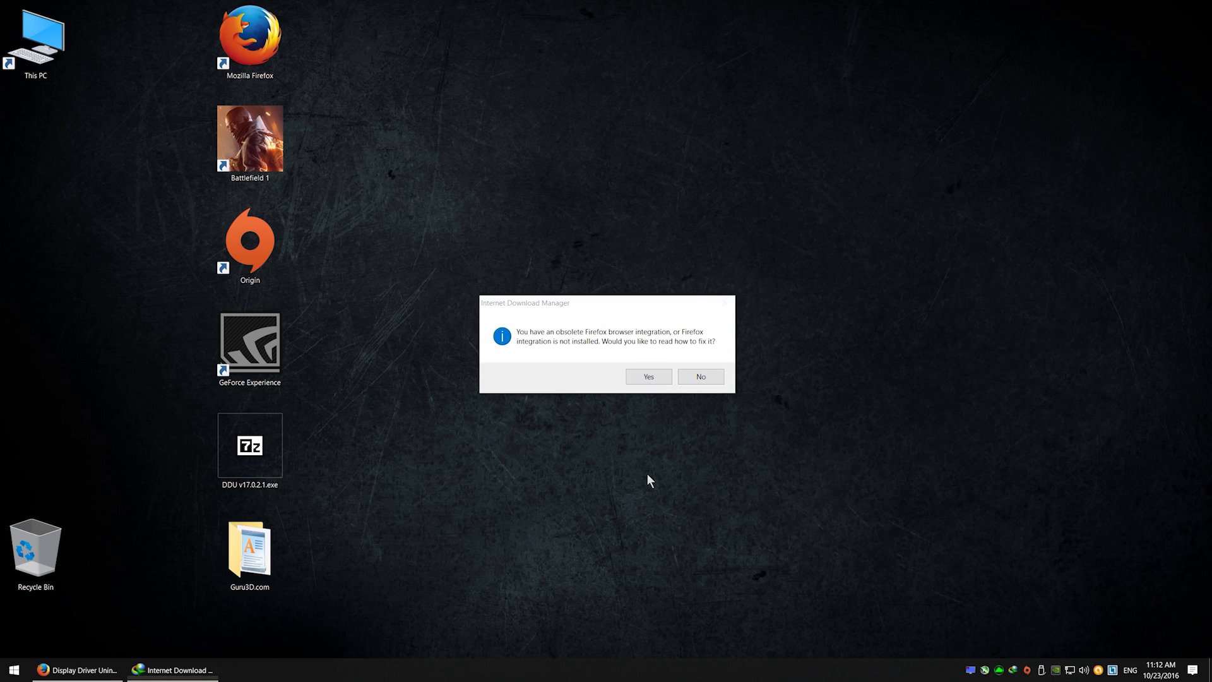
pyautogui.click(702, 377)
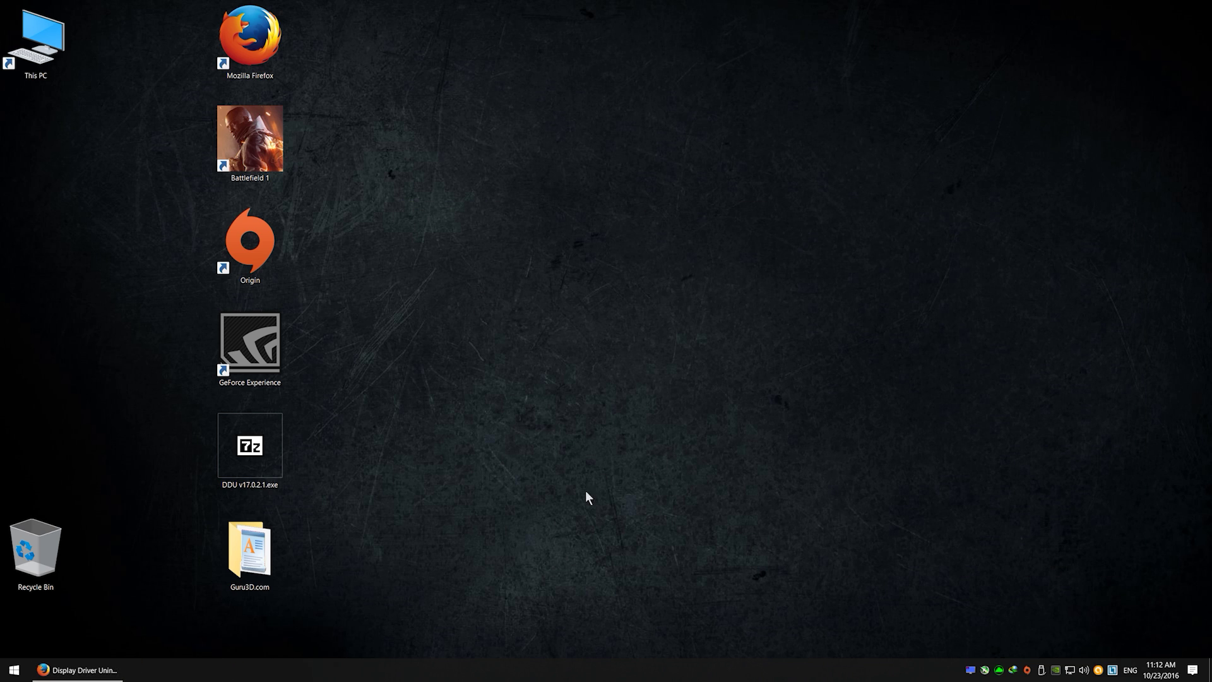
# Restart the PC into advanced startup from the Recovery page of the Windows Update & security settings
pyautogui.press('super+i')
pyautogui.click(715, 300)
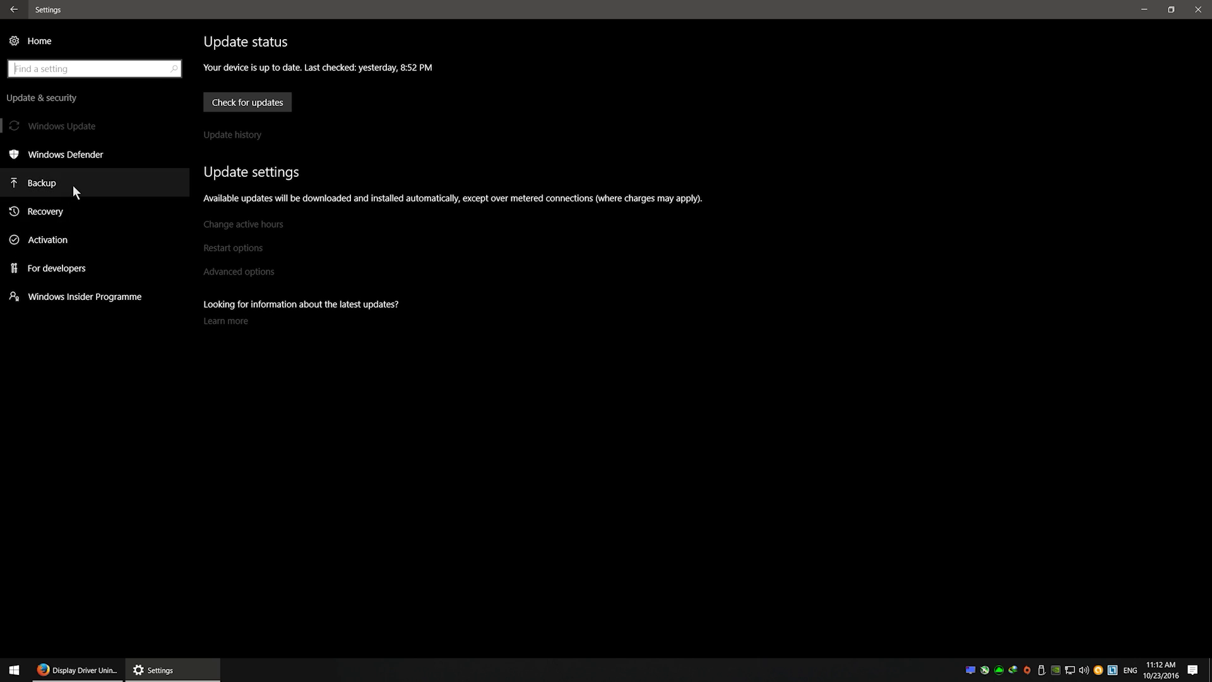
pyautogui.click(73, 211)
pyautogui.click(246, 229)
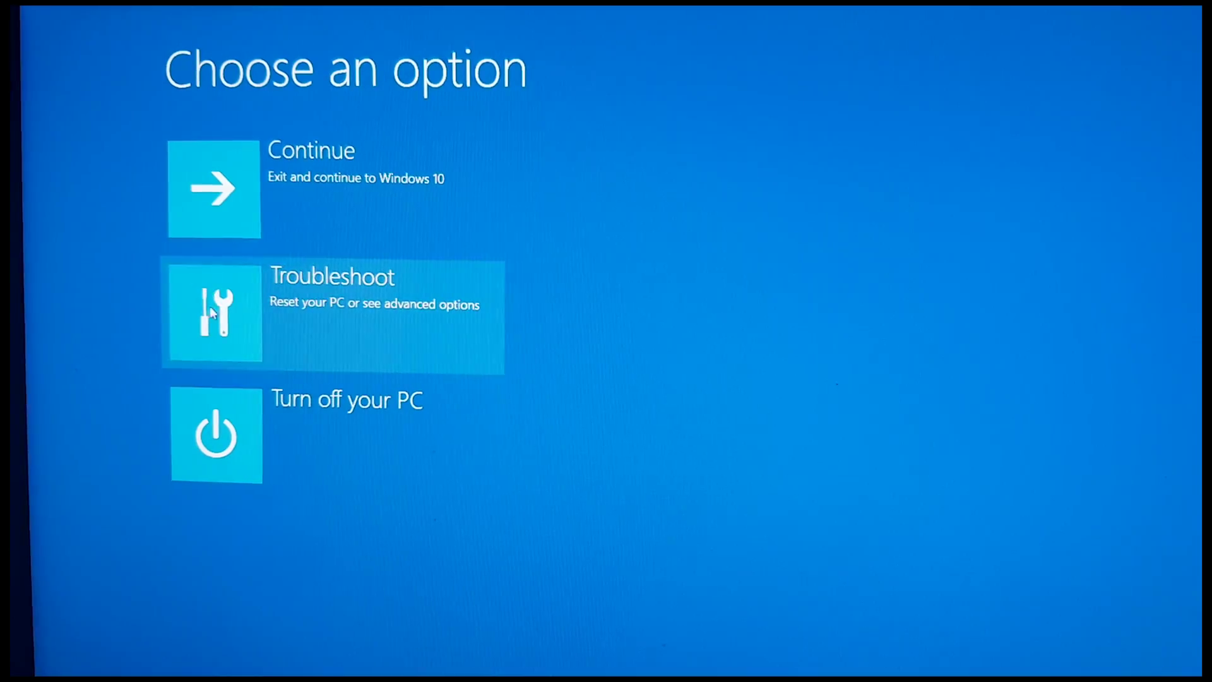
# Use the advanced troubleshooting options to restart with startup choices and enable plain Safe Mode, option 4
pyautogui.click(224, 314)
pyautogui.click(259, 311)
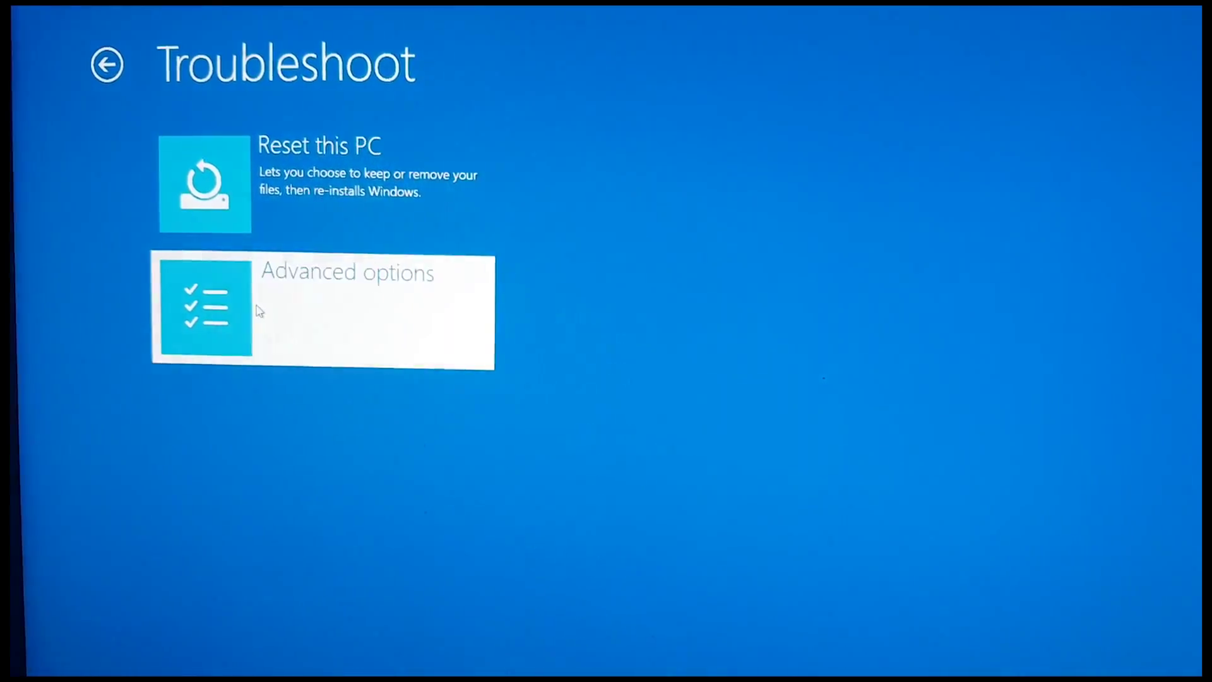
pyautogui.click(564, 316)
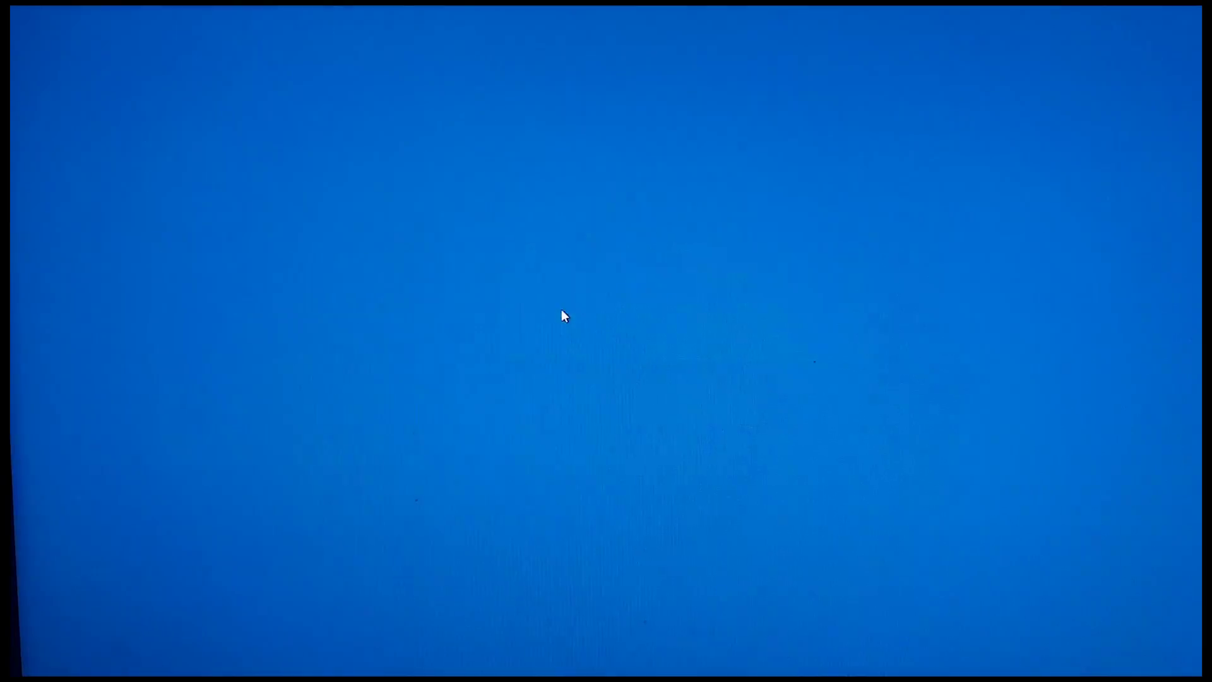
pyautogui.click(787, 382)
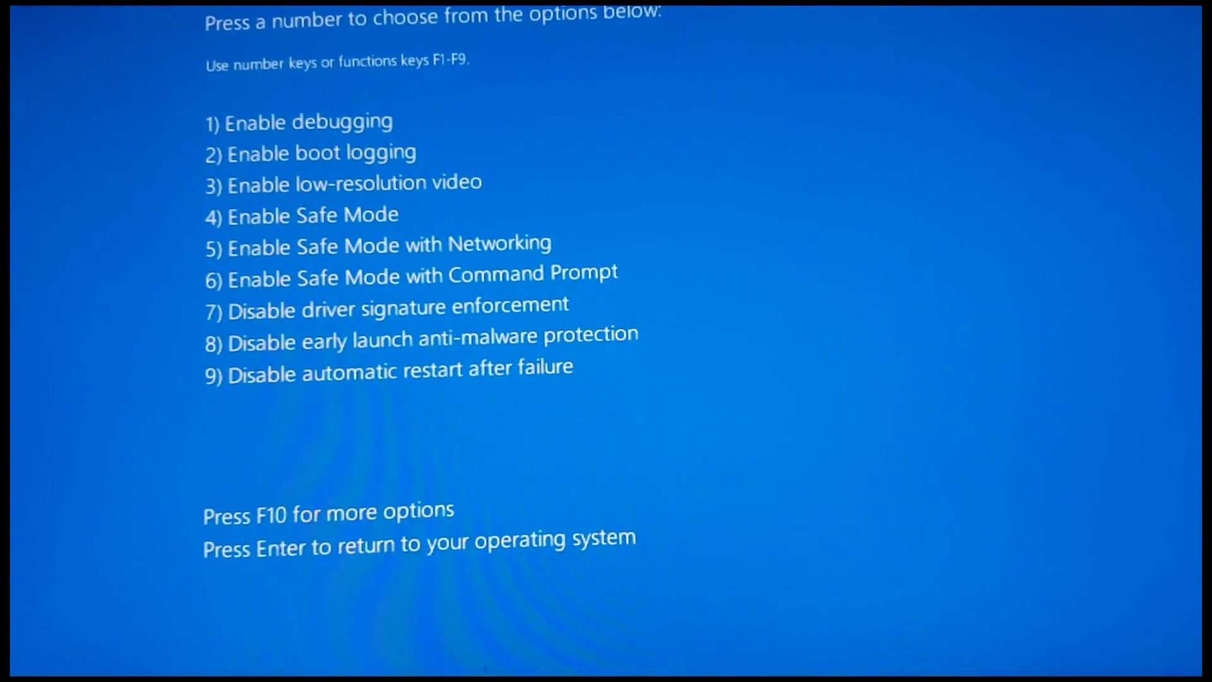
pyautogui.press('4')
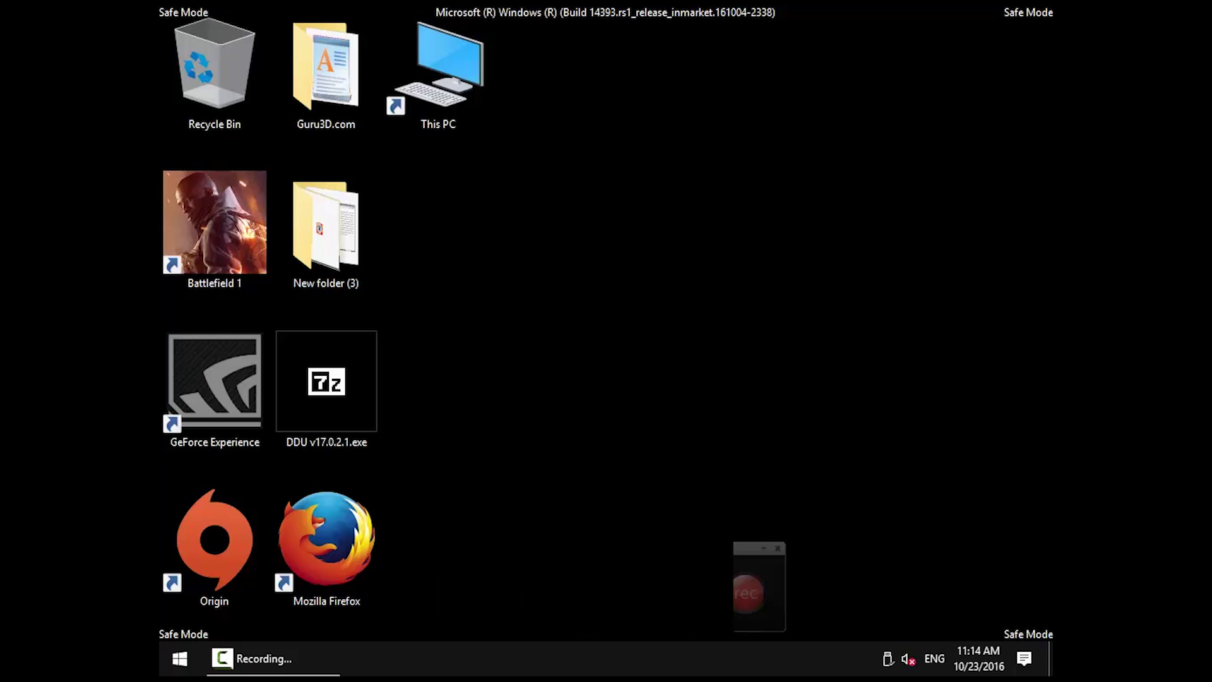
# Run DDU v17.0.2.1.exe as administrator and extract its files to the desktop
pyautogui.rightClick(351, 391)
pyautogui.click(428, 178)
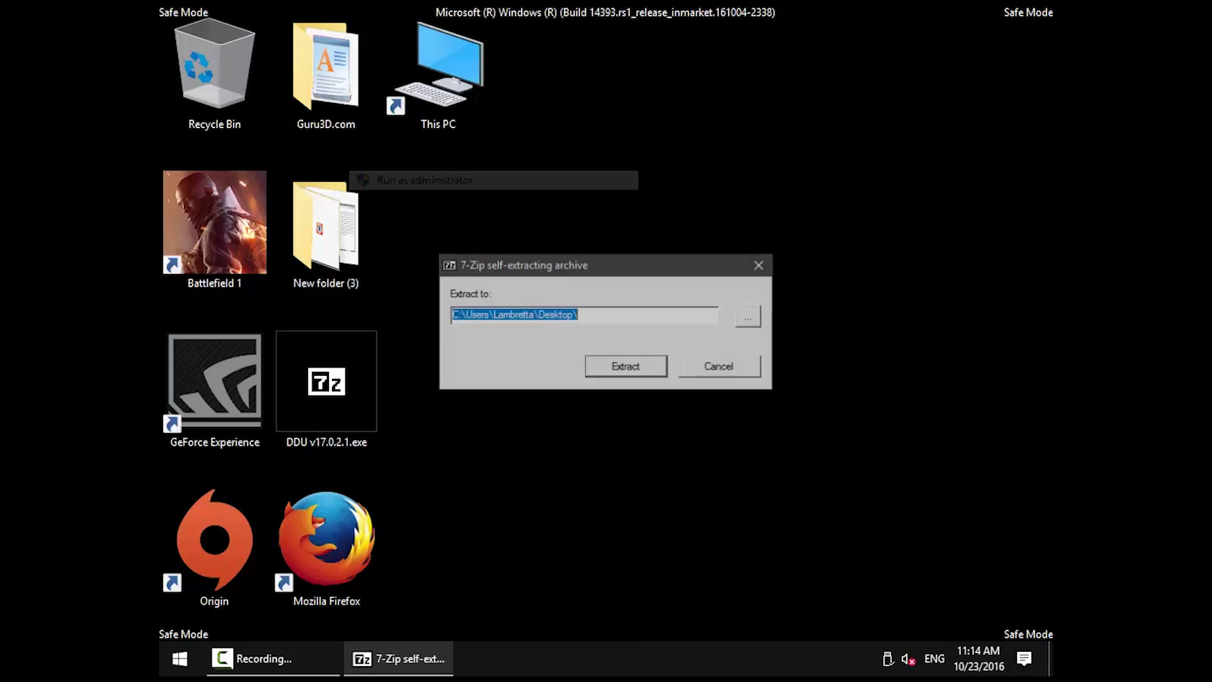
pyautogui.click(642, 360)
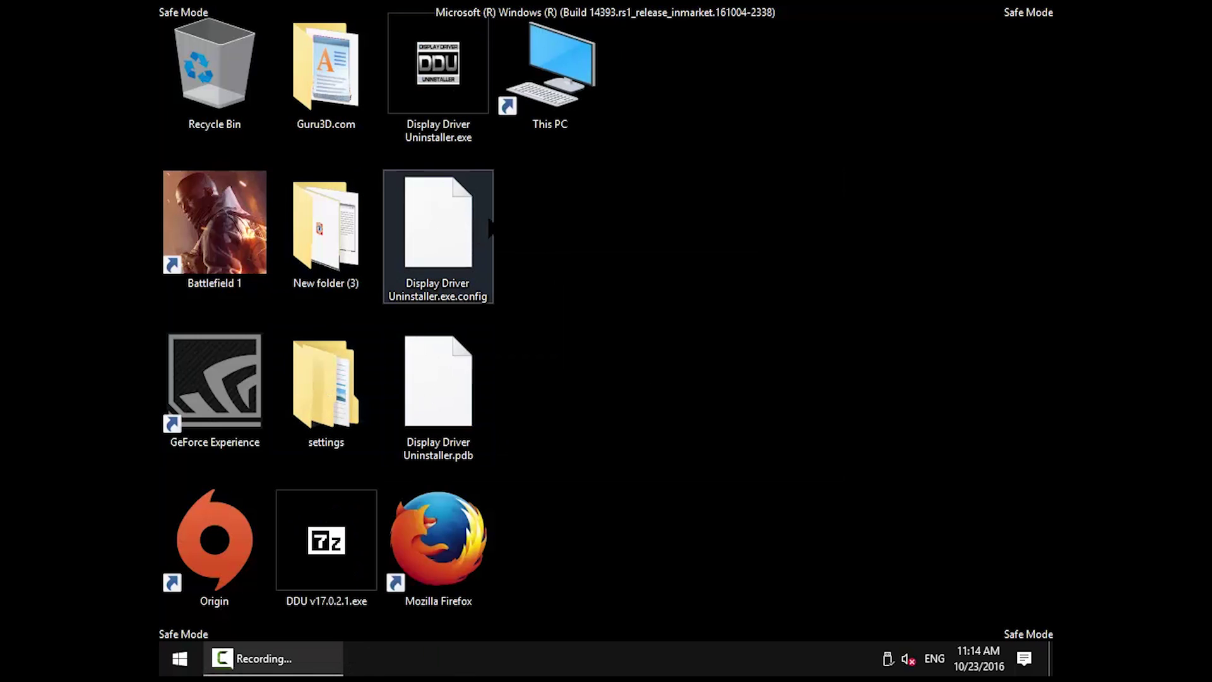
# Launch Display Driver Uninstaller and start the recommended clean and restart for the Nvidia driver, acknowledging the one-time message
pyautogui.click(459, 138)
pyautogui.doubleClick(460, 137)
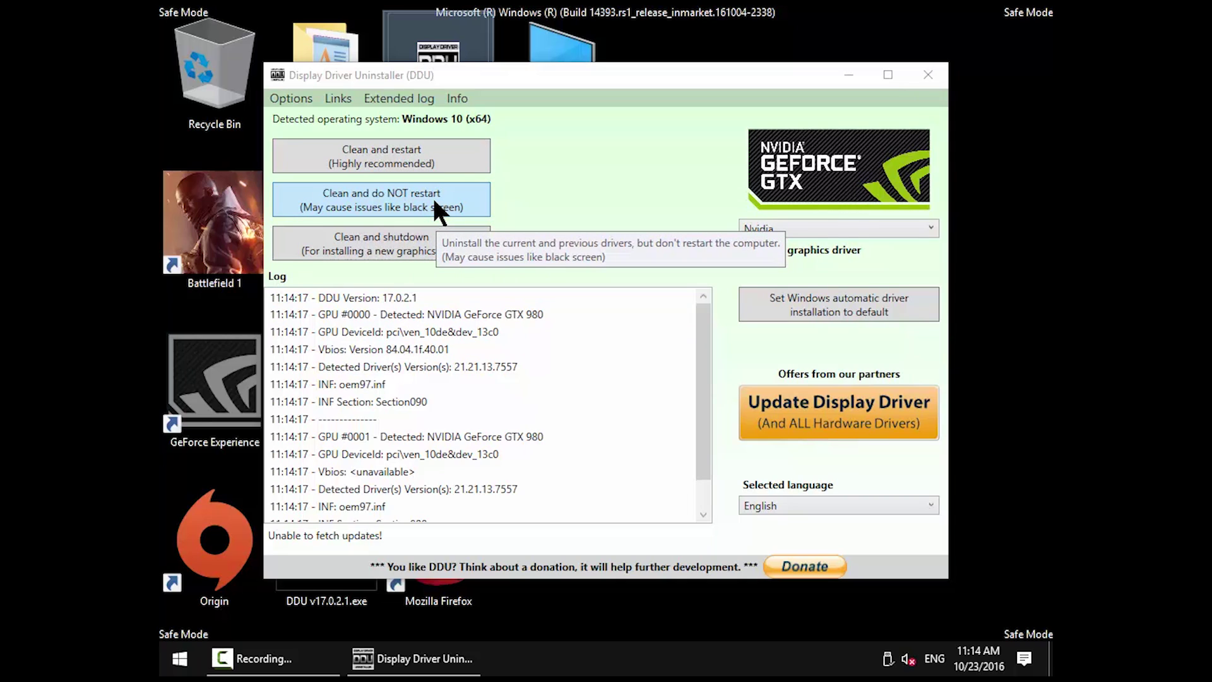
pyautogui.click(442, 161)
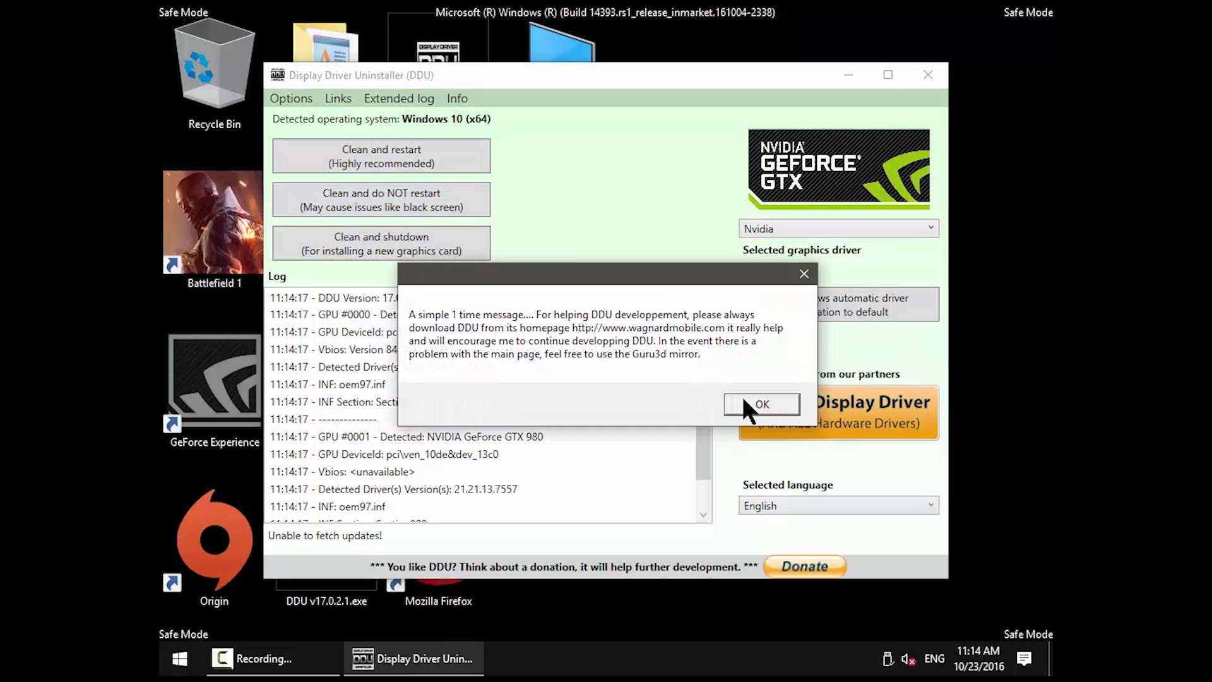
pyautogui.click(743, 400)
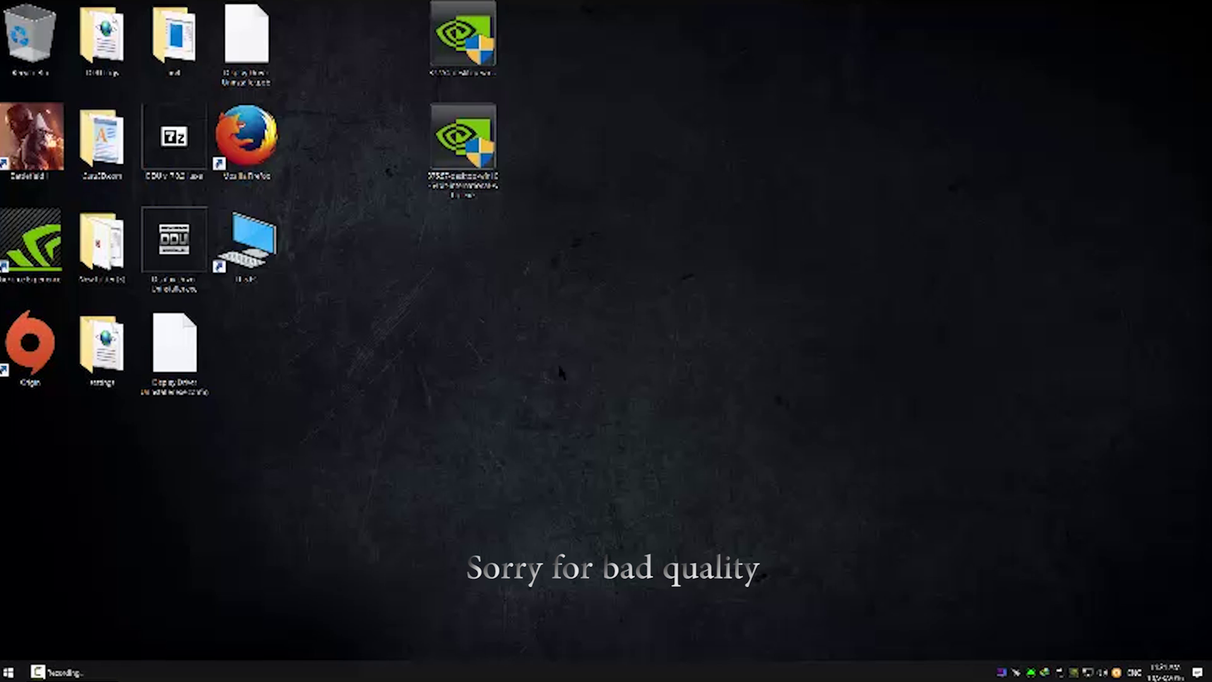
# In the NVIDIA Control Panel, set the SLI configuration to maximise 3D performance and apply it
pyautogui.rightClick(576, 328)
pyautogui.click(600, 425)
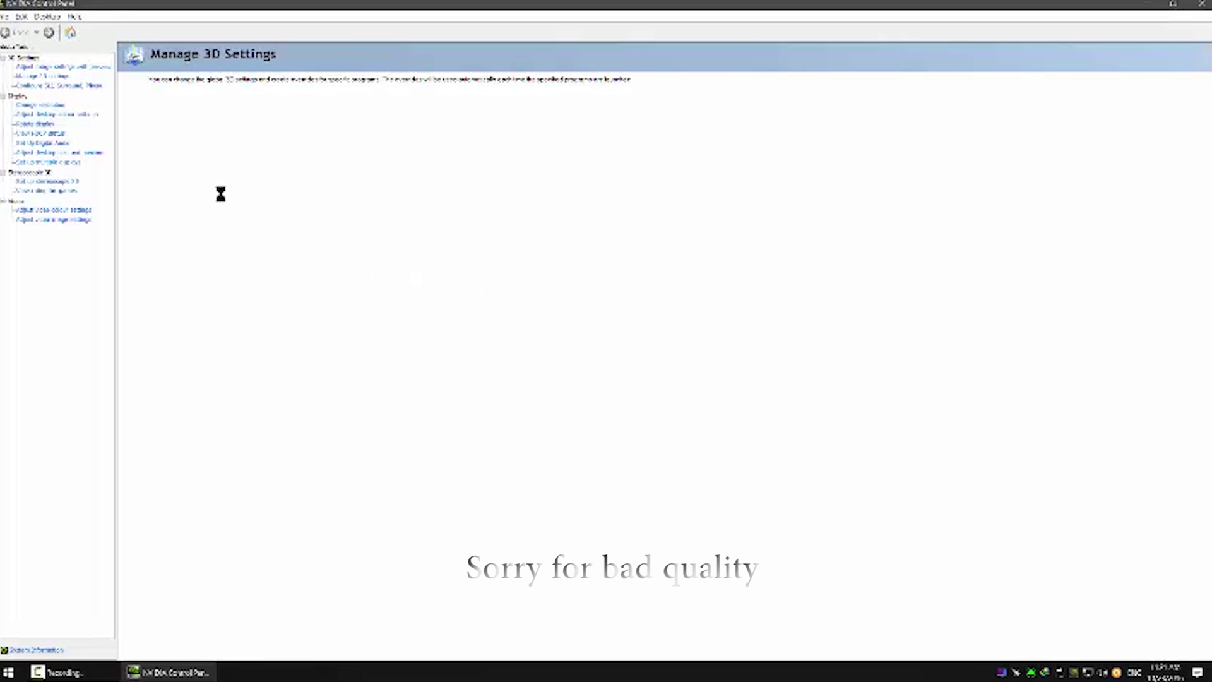
pyautogui.click(96, 86)
pyautogui.click(202, 140)
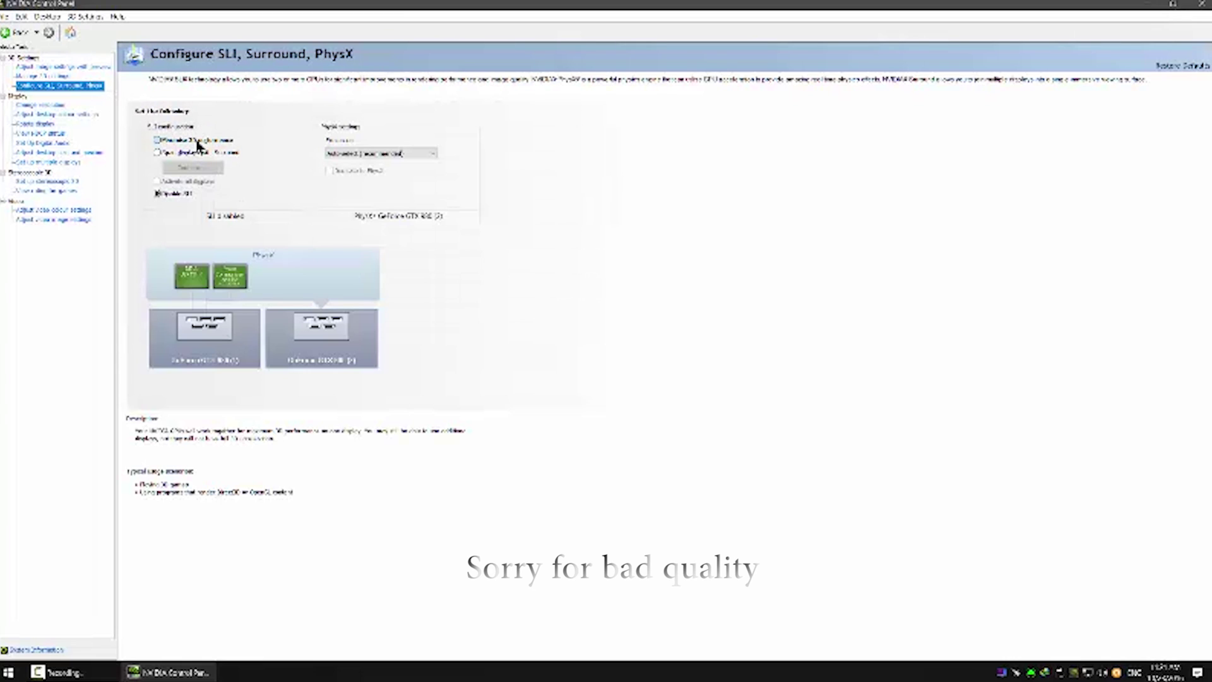
pyautogui.click(1124, 651)
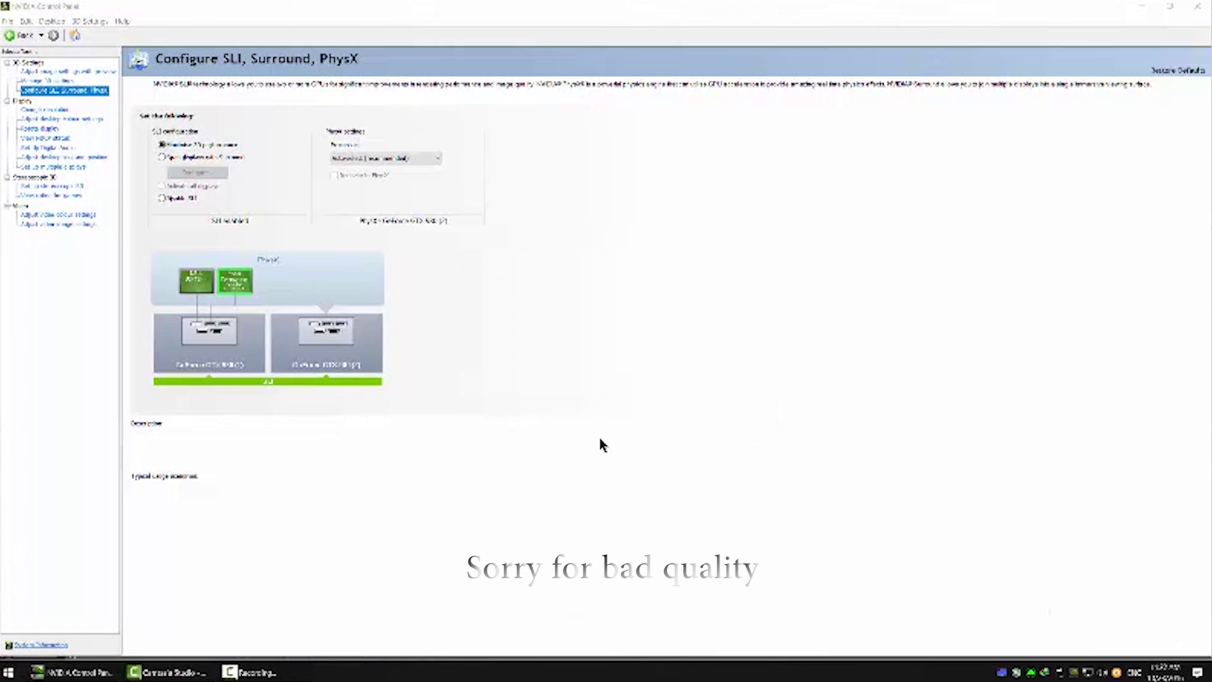
# Set the global 3D power management mode to Prefer maximum performance
pyautogui.click(47, 81)
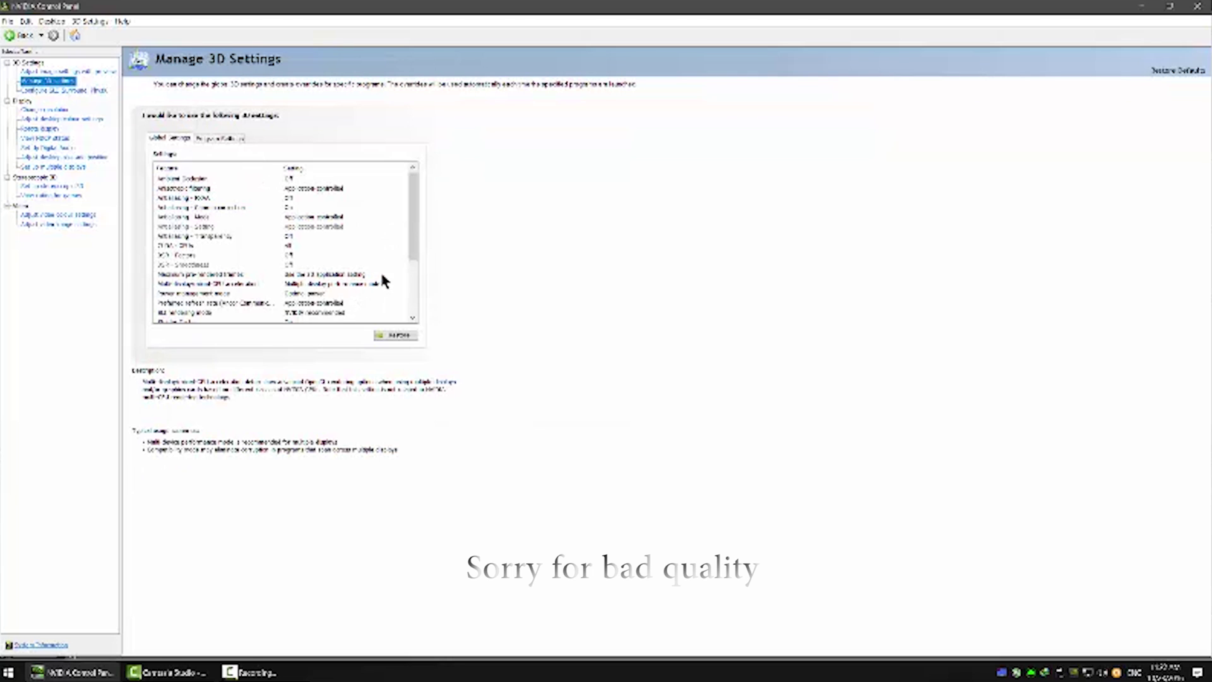
pyautogui.click(310, 294)
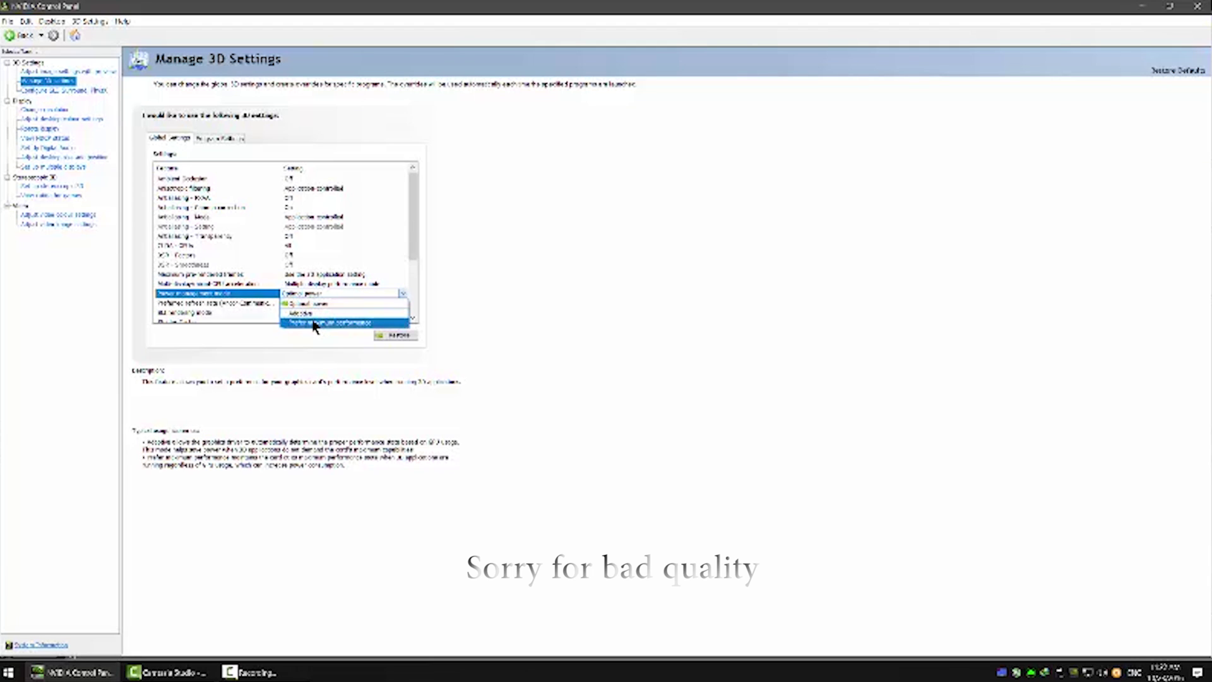
pyautogui.click(315, 323)
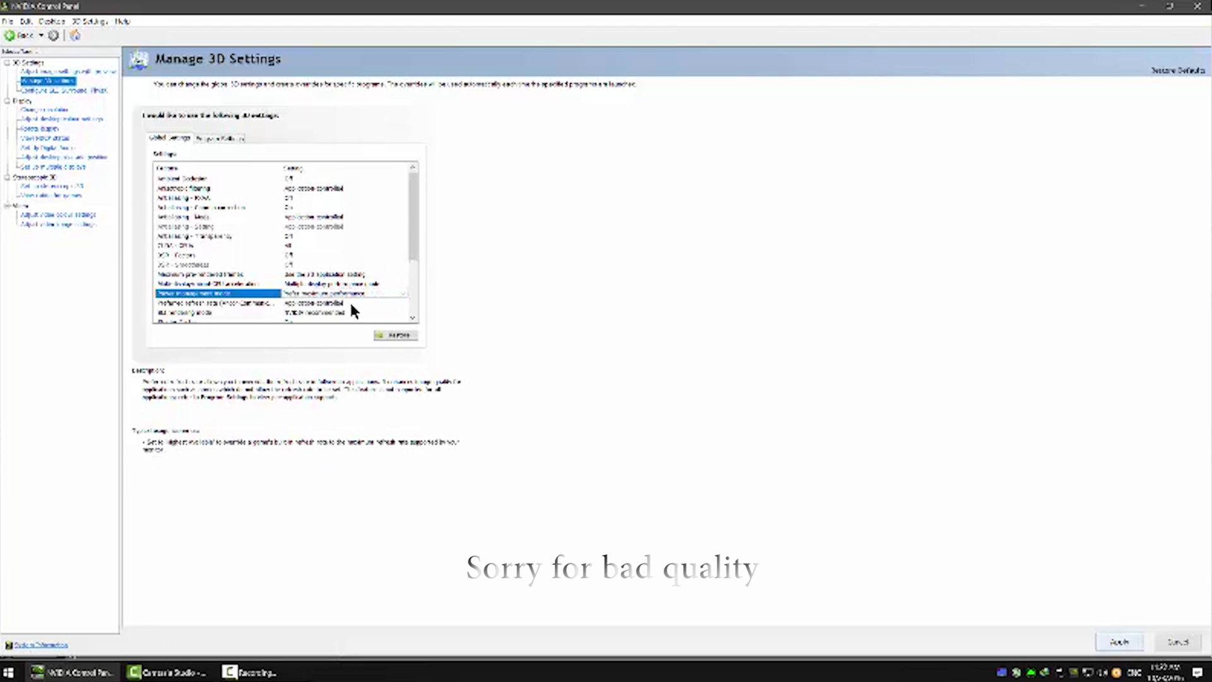
# Set the global preferred refresh rate to Highest available and vertical sync to Off
pyautogui.click(350, 301)
pyautogui.click(346, 313)
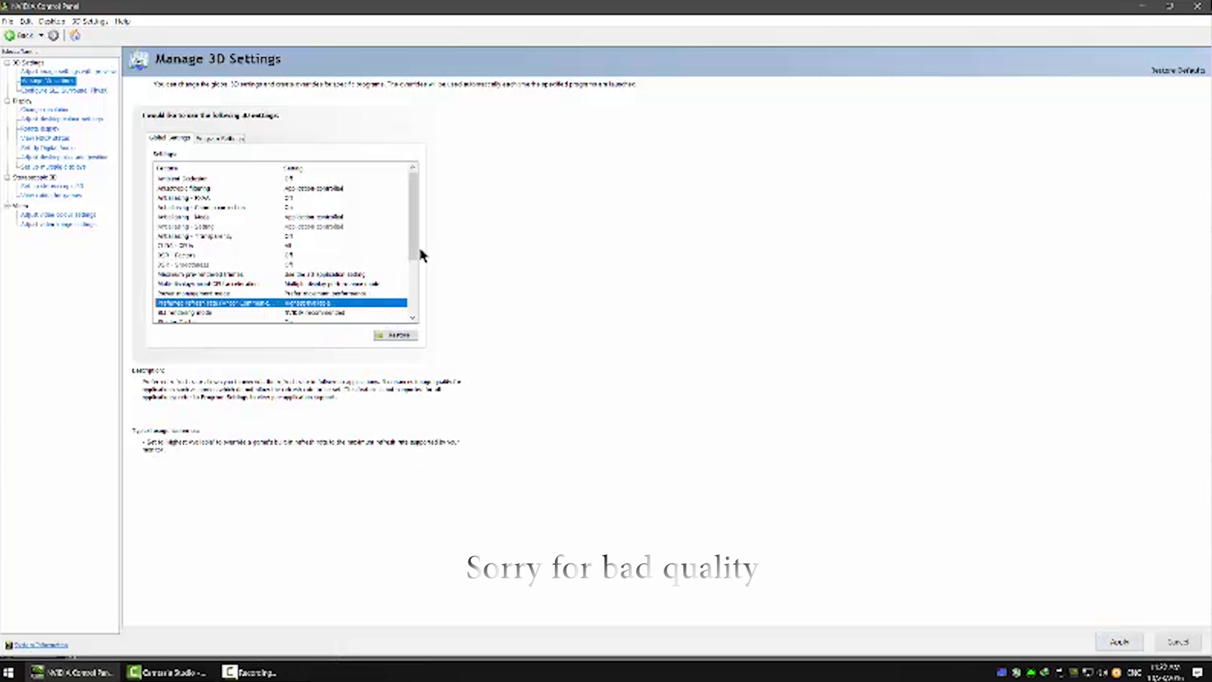
pyautogui.moveTo(411, 252); pyautogui.dragTo(407, 315)
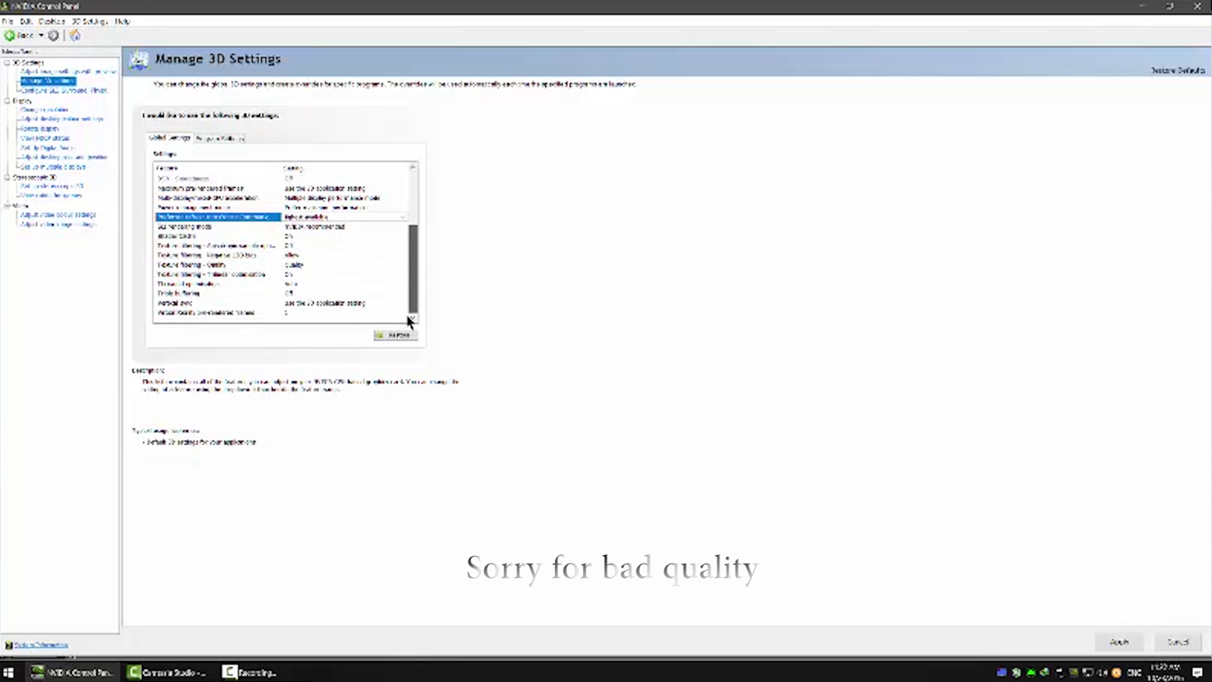
pyautogui.click(296, 303)
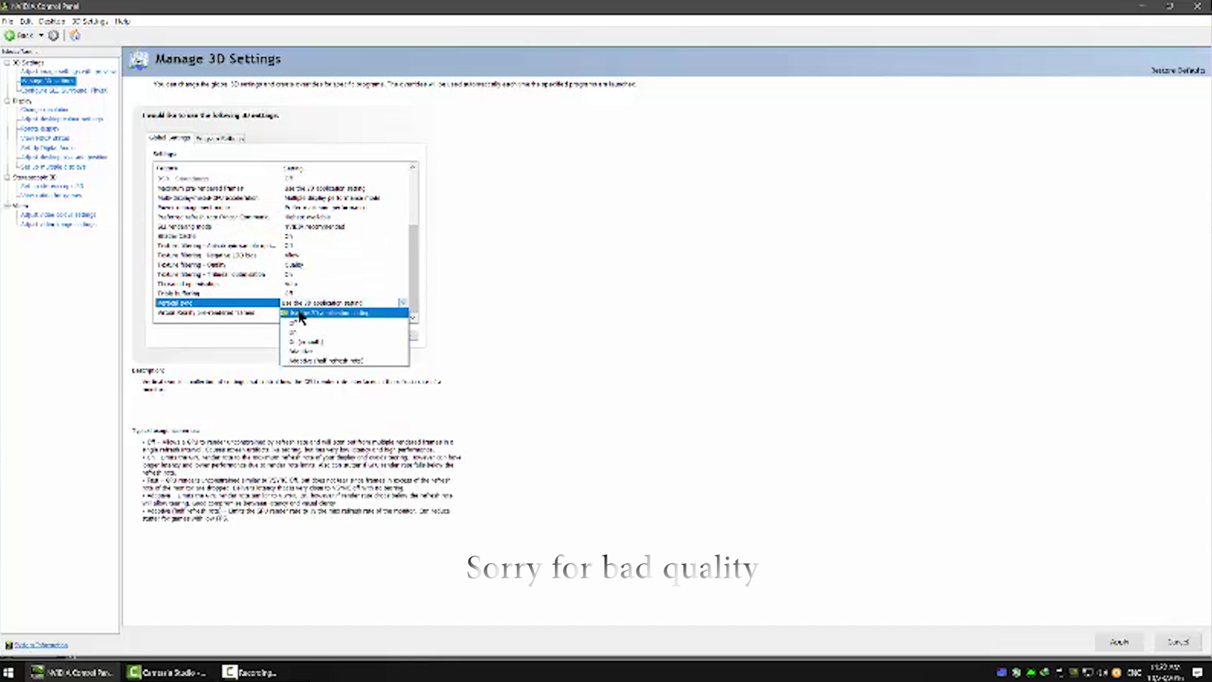
pyautogui.click(338, 338)
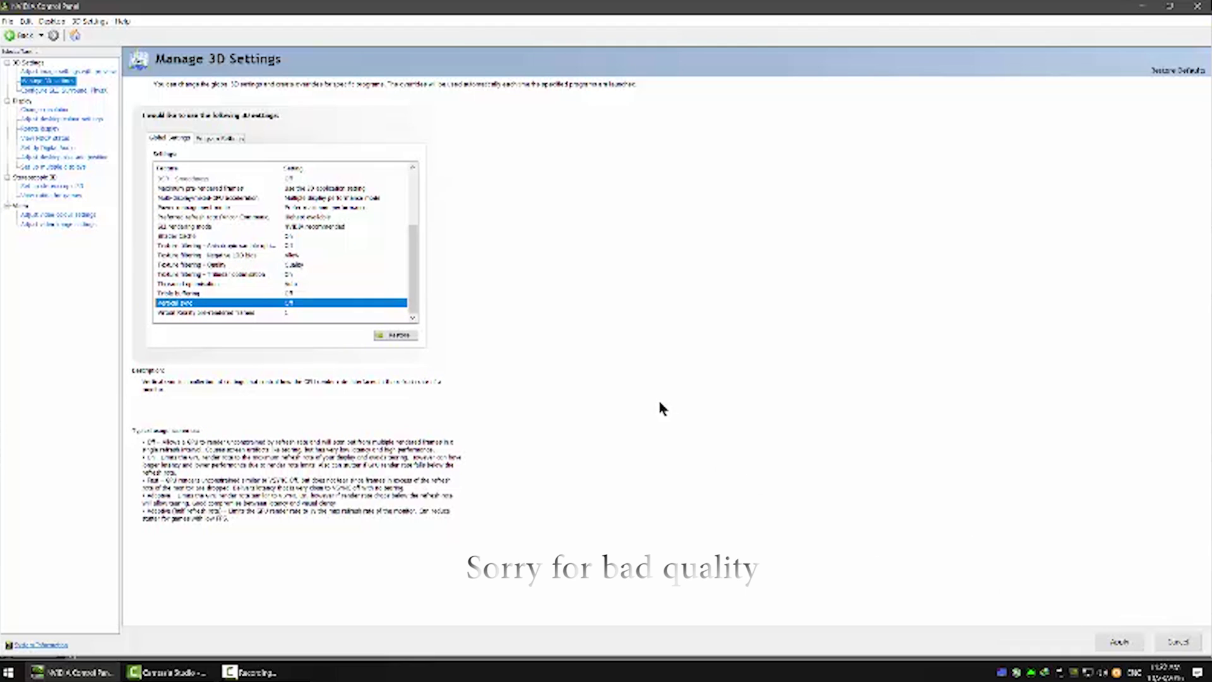
pyautogui.press('Down')
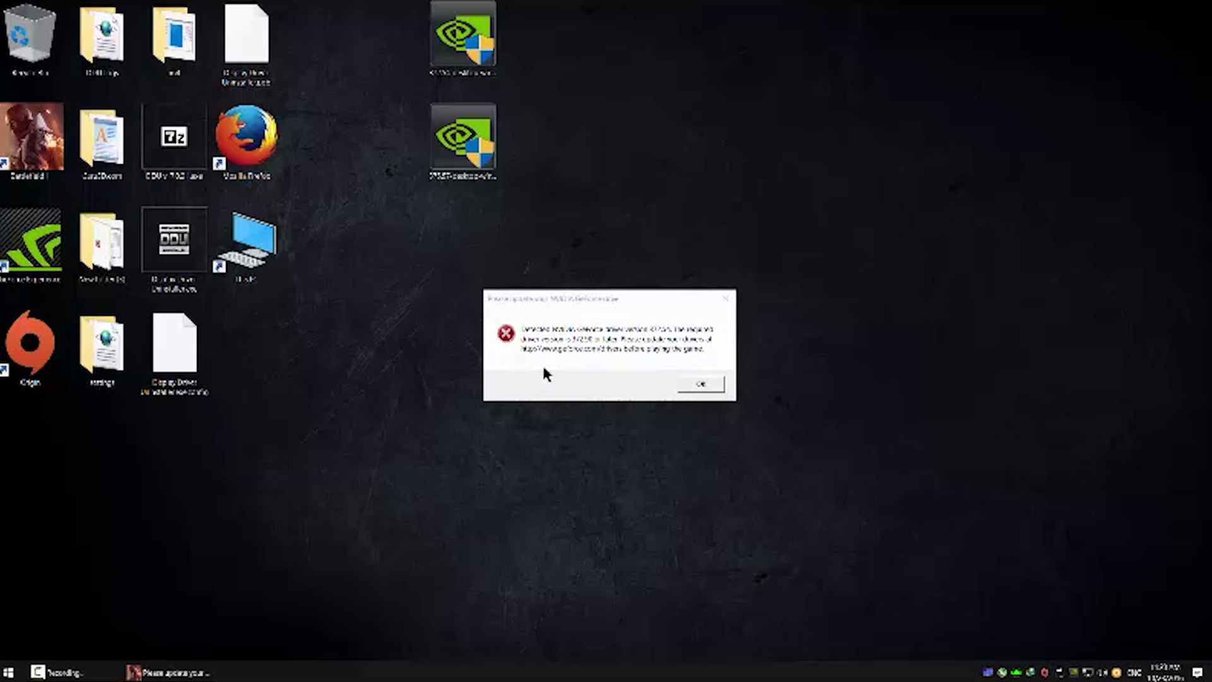
# Dismiss the NVIDIA driver update dialog raised by Battlefield 1 and close the Origin window
pyautogui.click(545, 373)
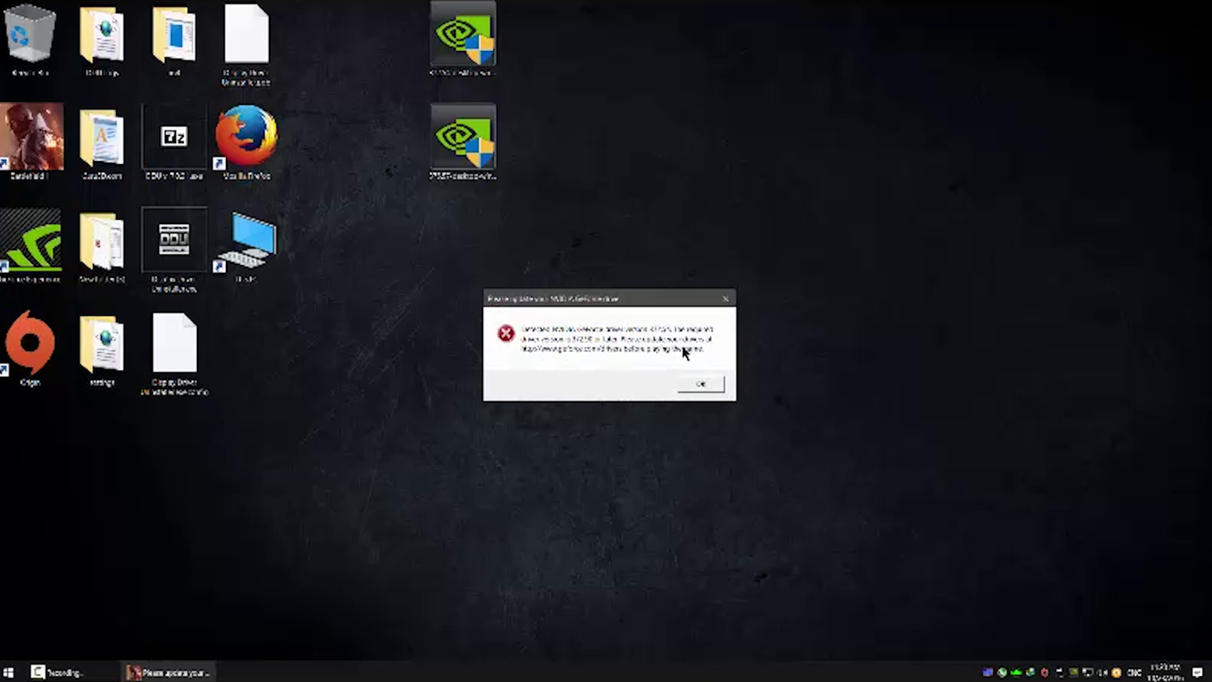
pyautogui.click(702, 386)
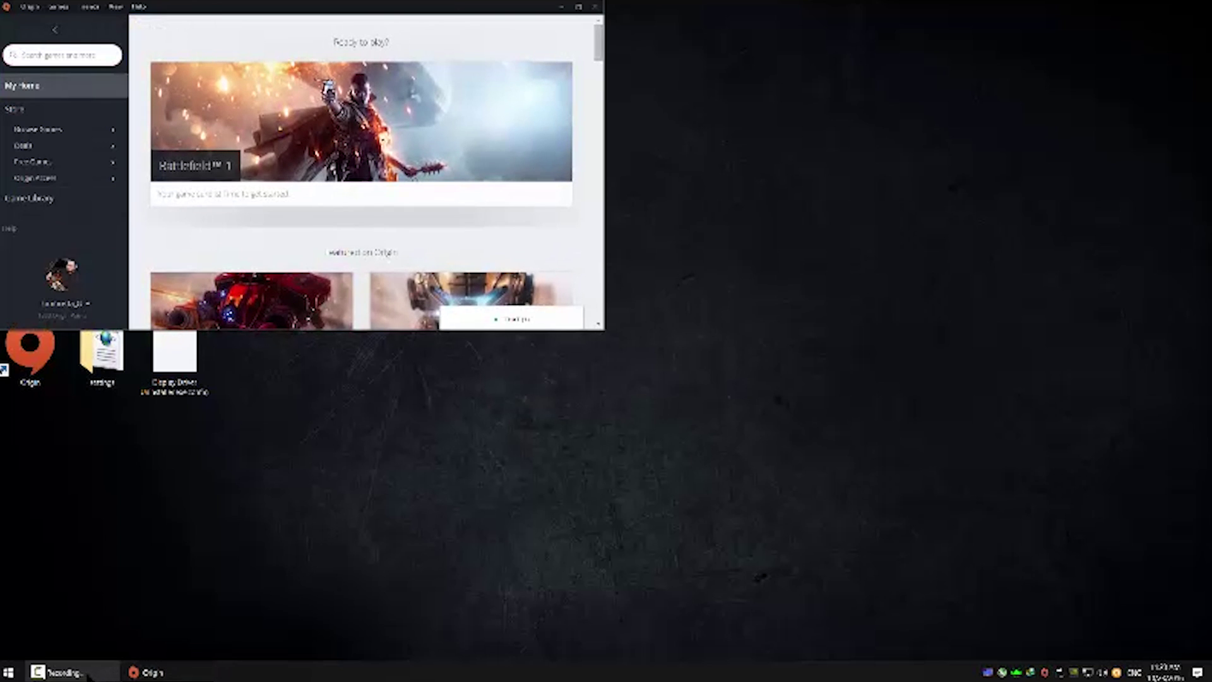
pyautogui.moveTo(88, 677)
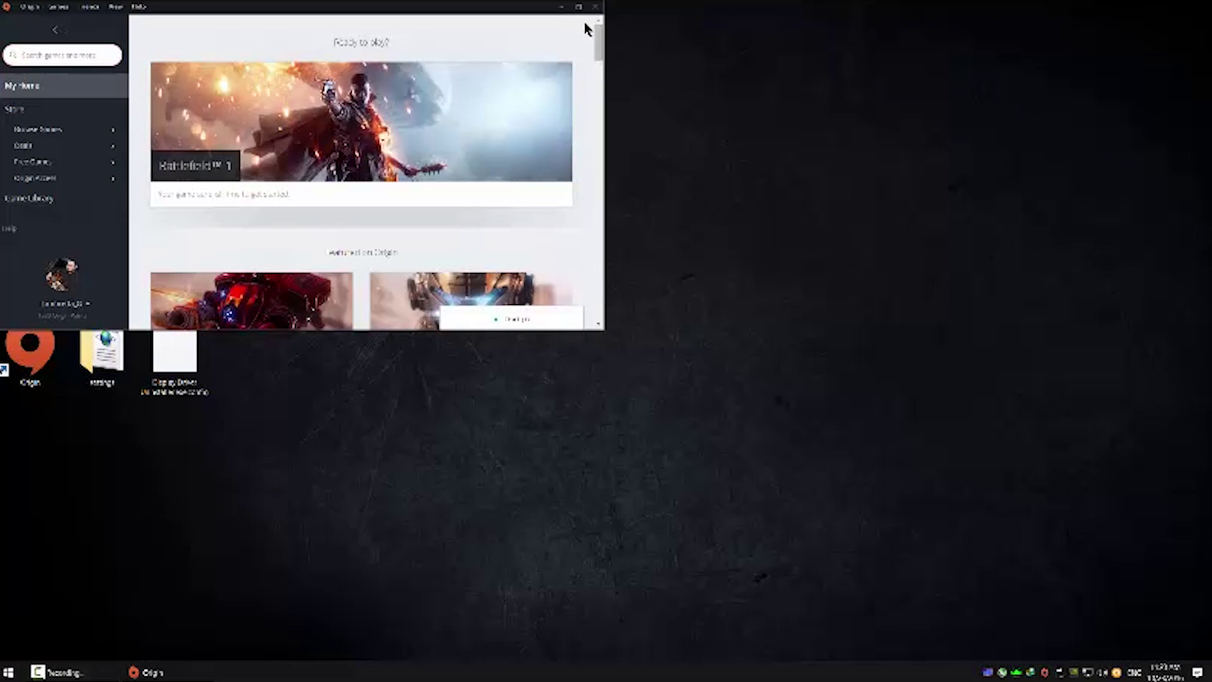
pyautogui.click(594, 6)
# Run the lower NVIDIA driver package on the desktop and cancel the GeForce Experience installation
pyautogui.click(493, 187)
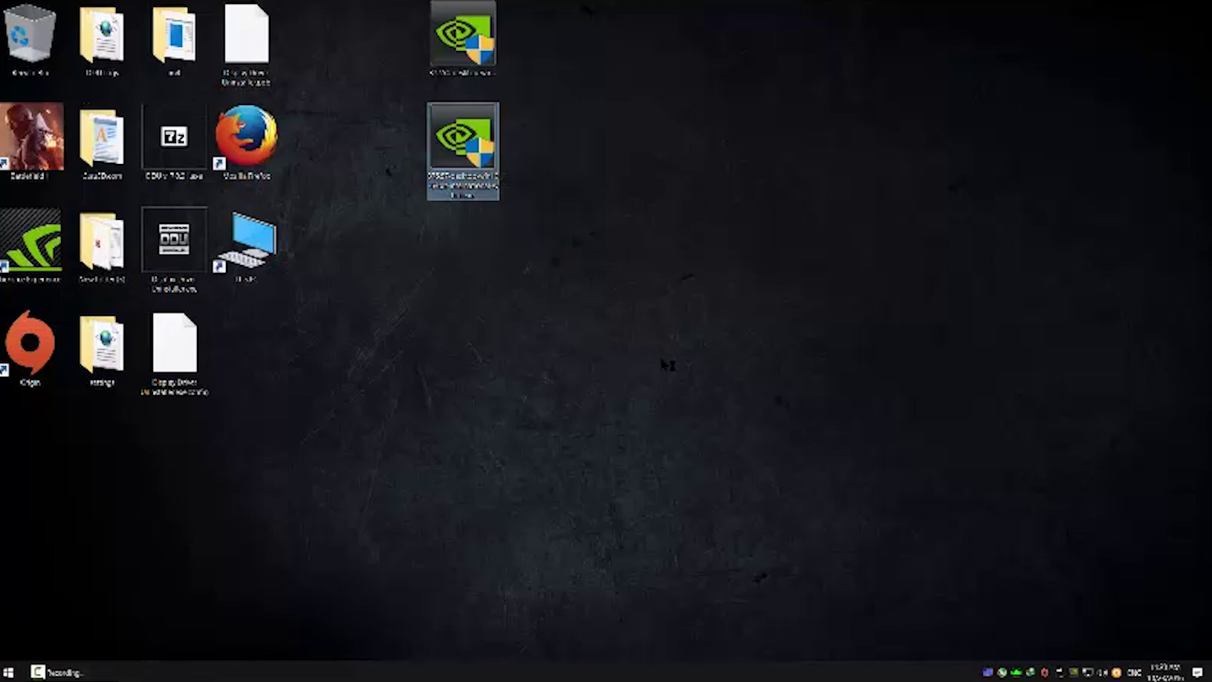
pyautogui.click(577, 361)
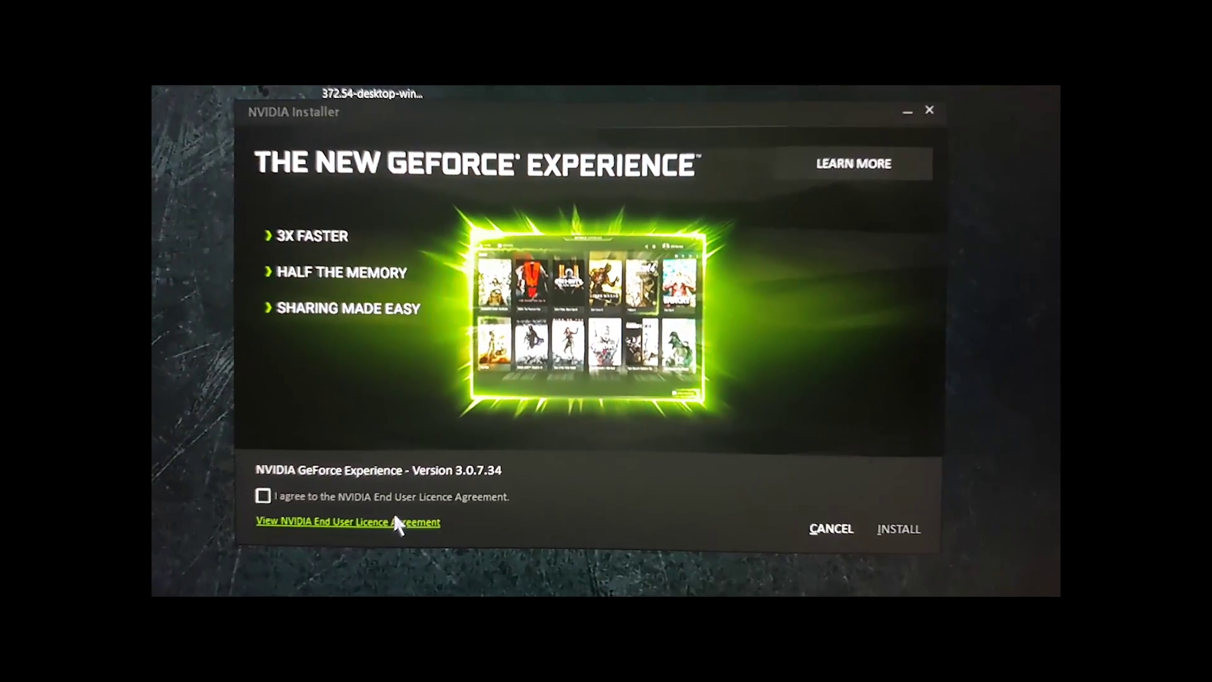
pyautogui.click(857, 510)
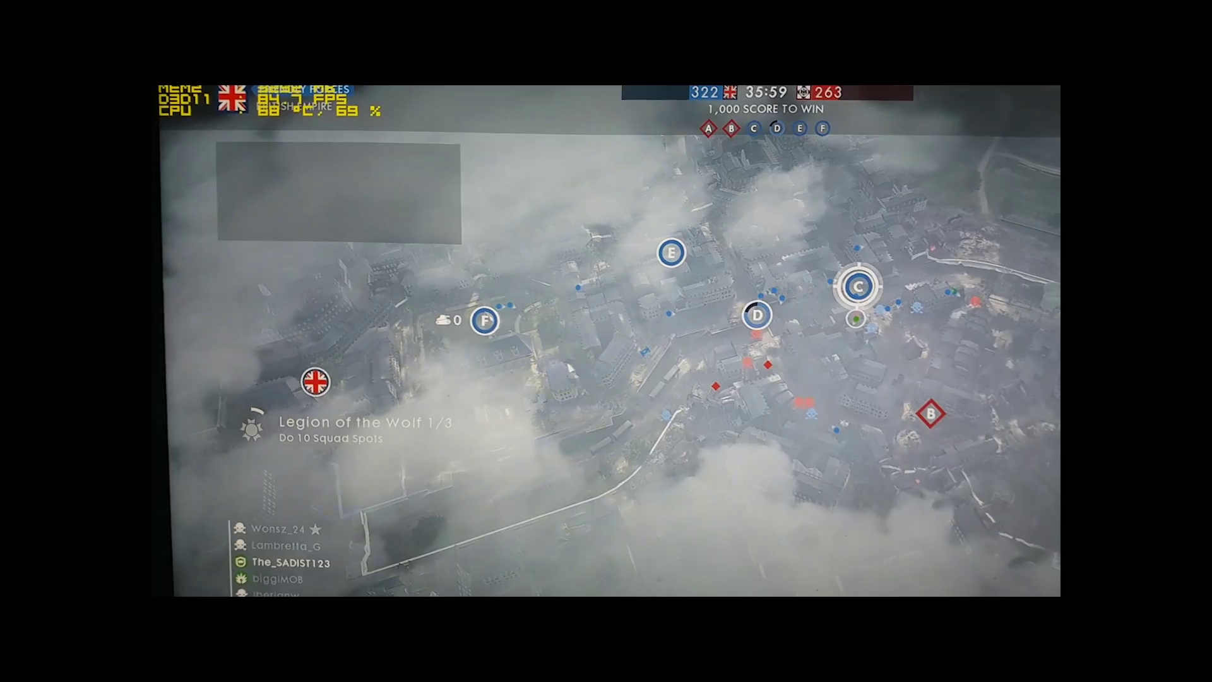
pyautogui.press('space')
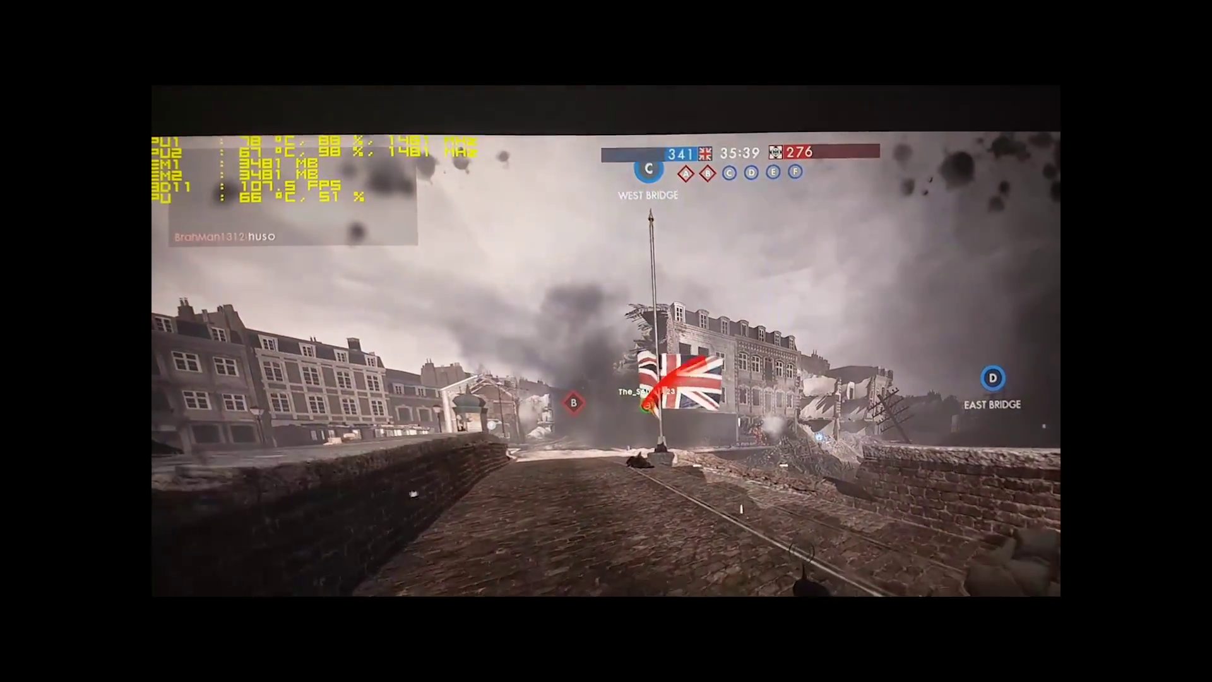
pyautogui.press('w')
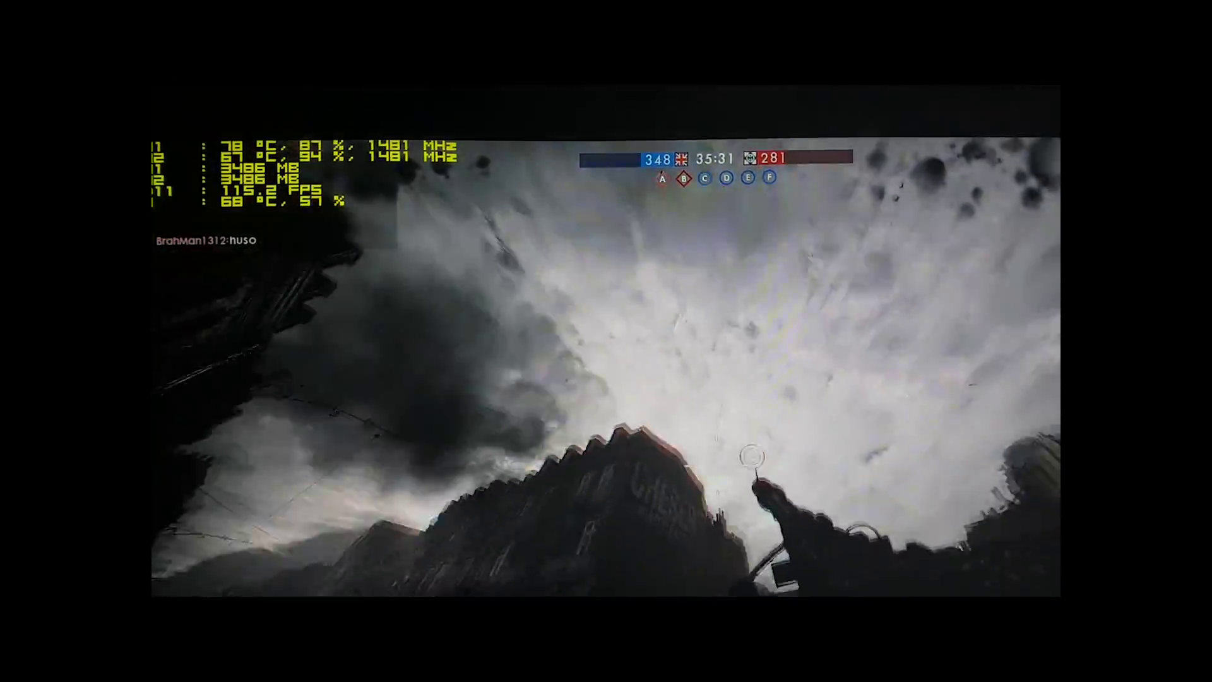
pyautogui.press('w')
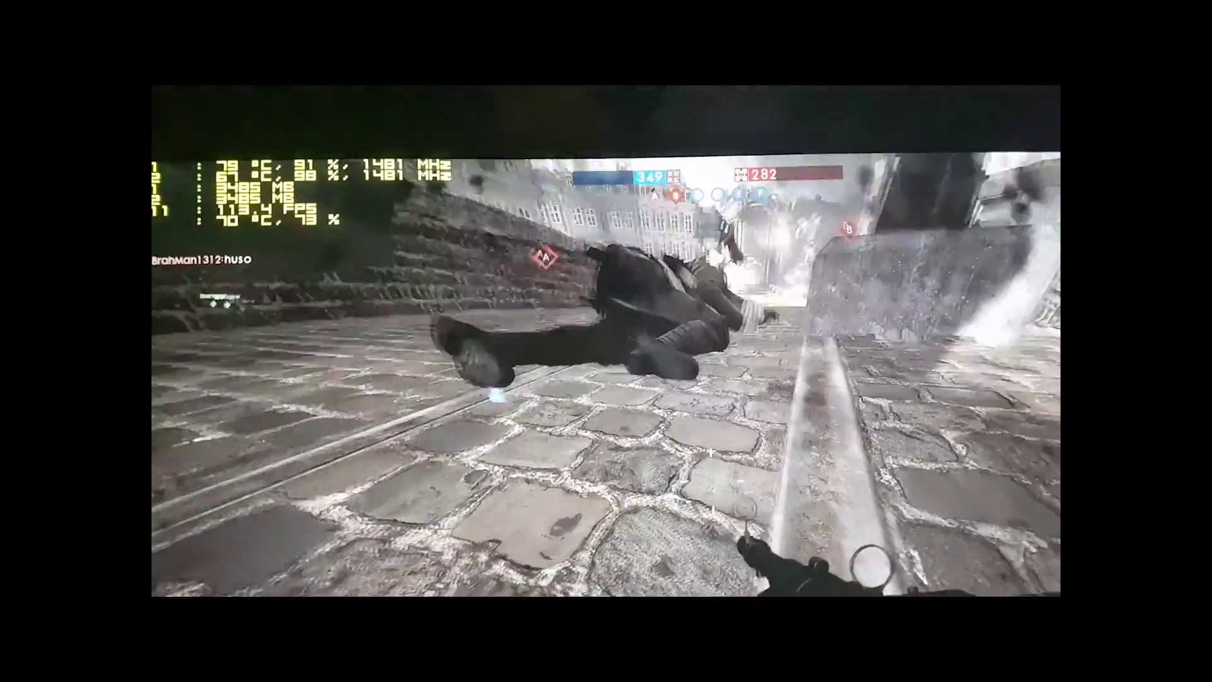
pyautogui.press('w')
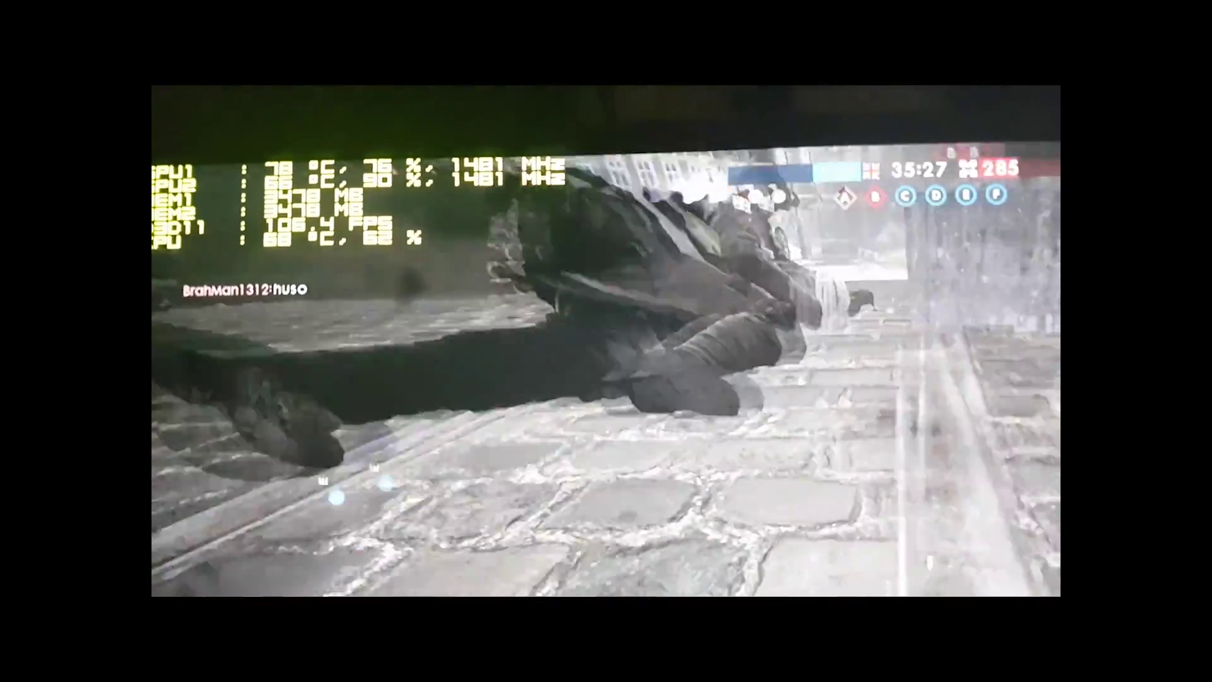